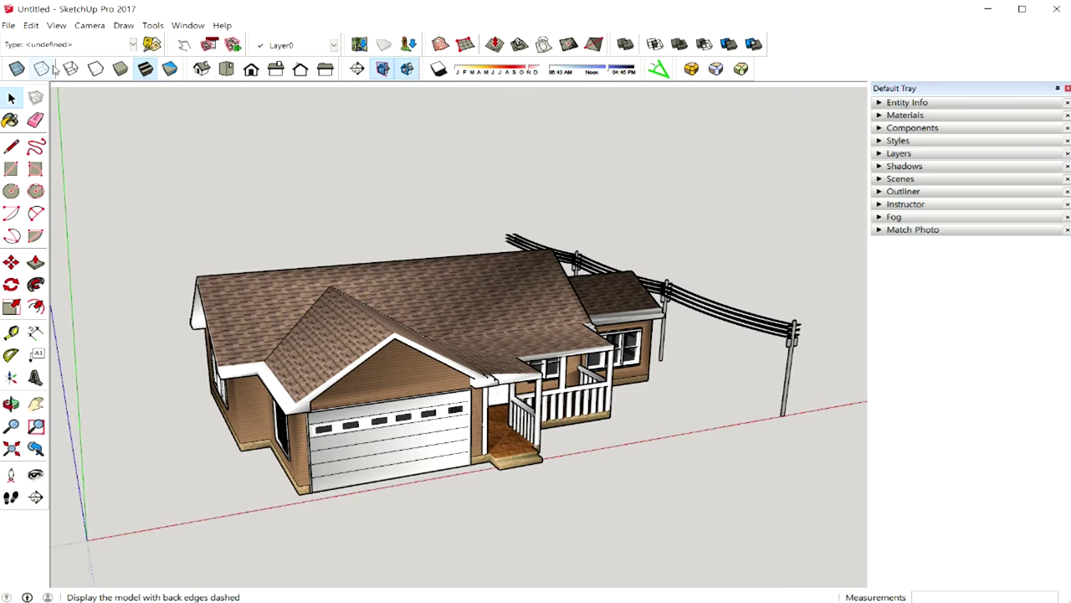
# Step: Look through the 3D model export formats, then cancel that export
pyautogui.click(10, 27)
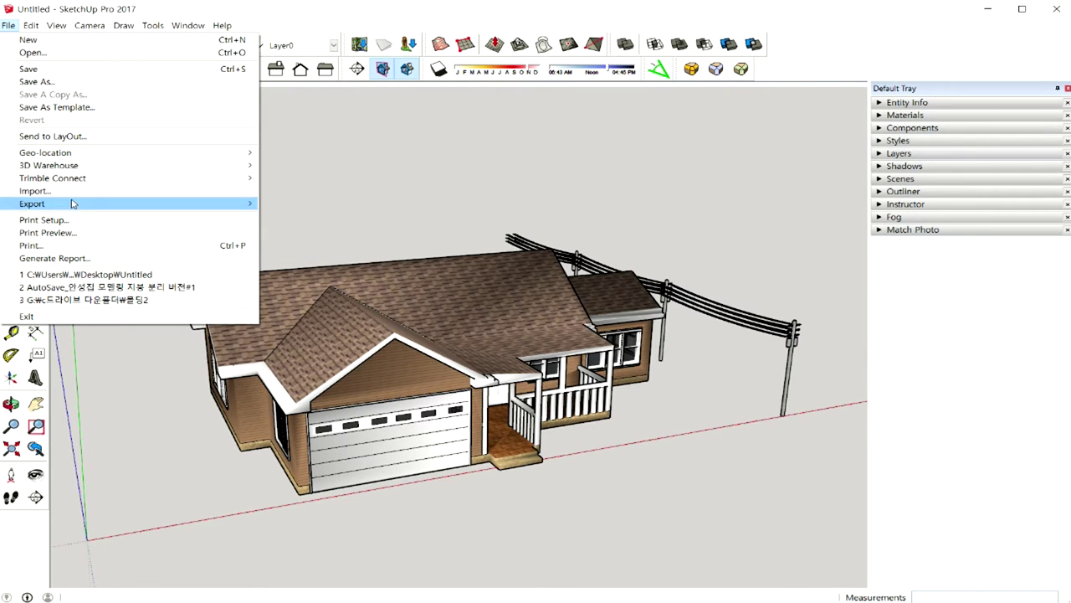
pyautogui.moveTo(50, 203)
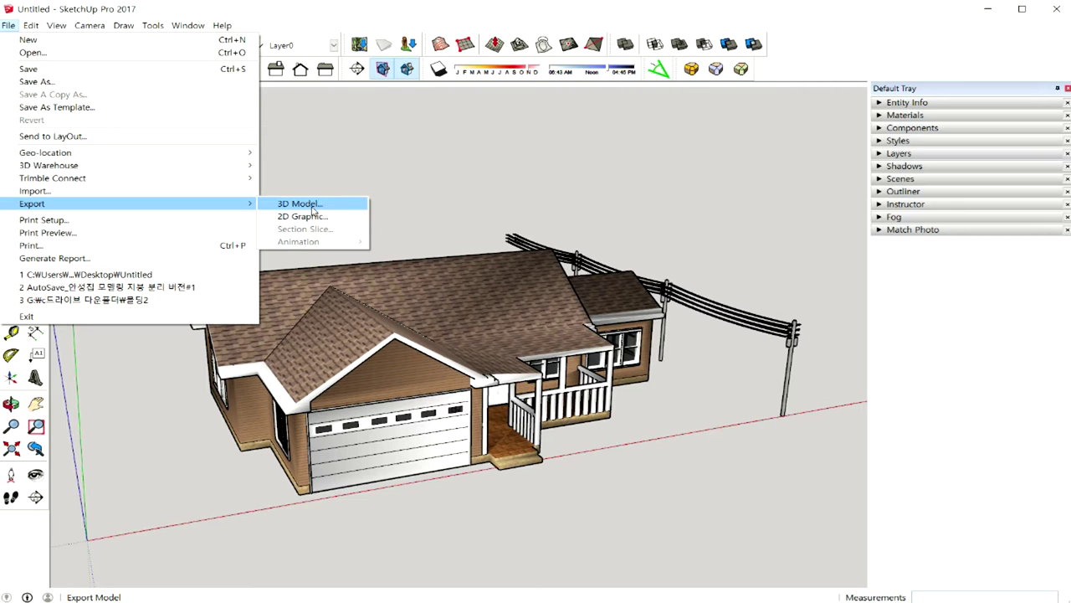
pyautogui.click(312, 206)
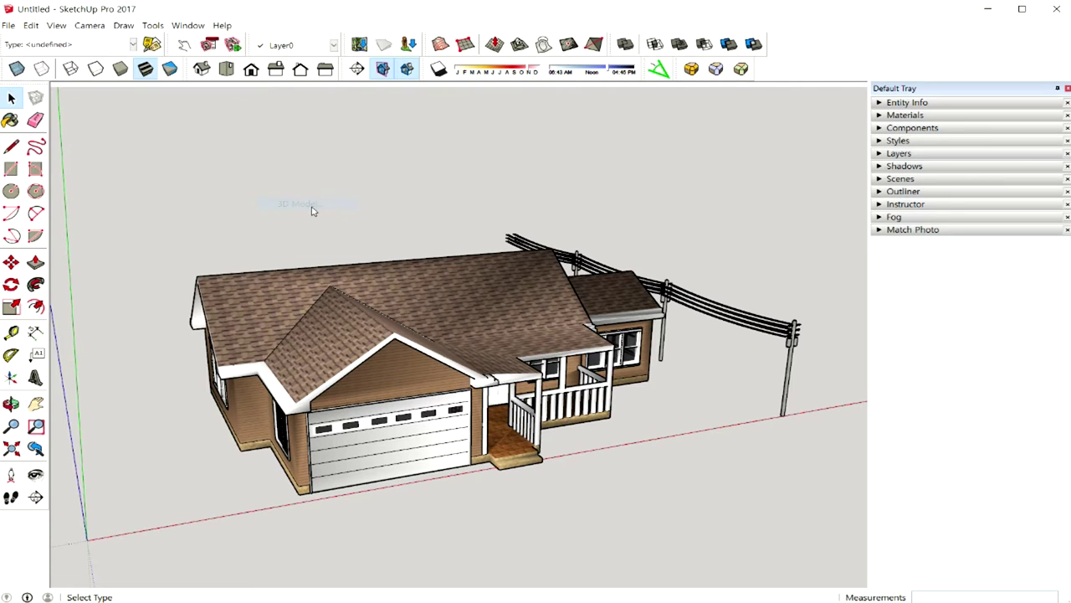
pyautogui.click(427, 424)
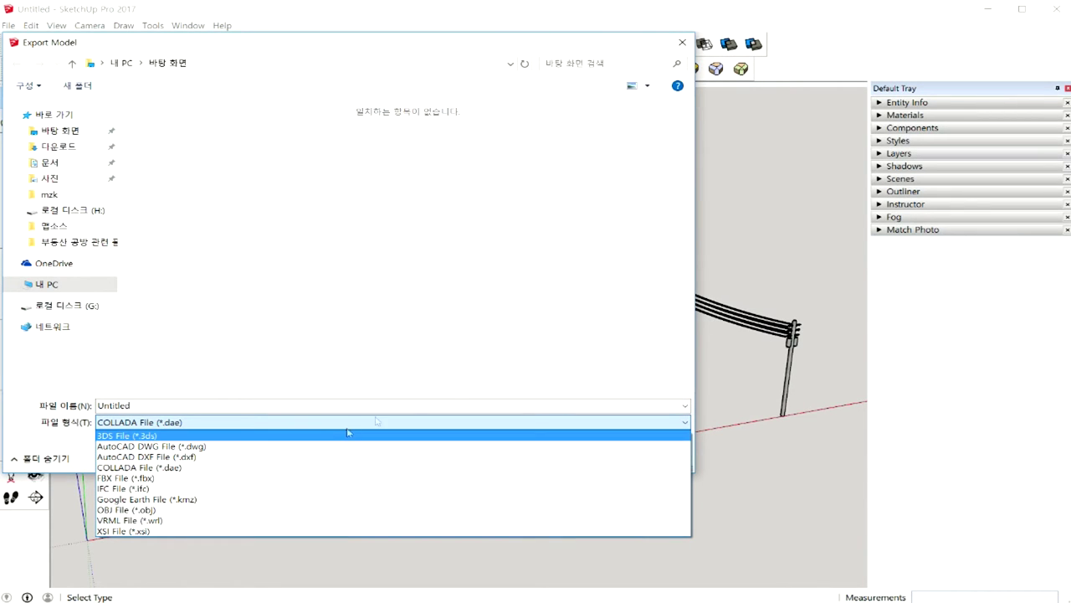
pyautogui.click(459, 378)
pyautogui.click(649, 457)
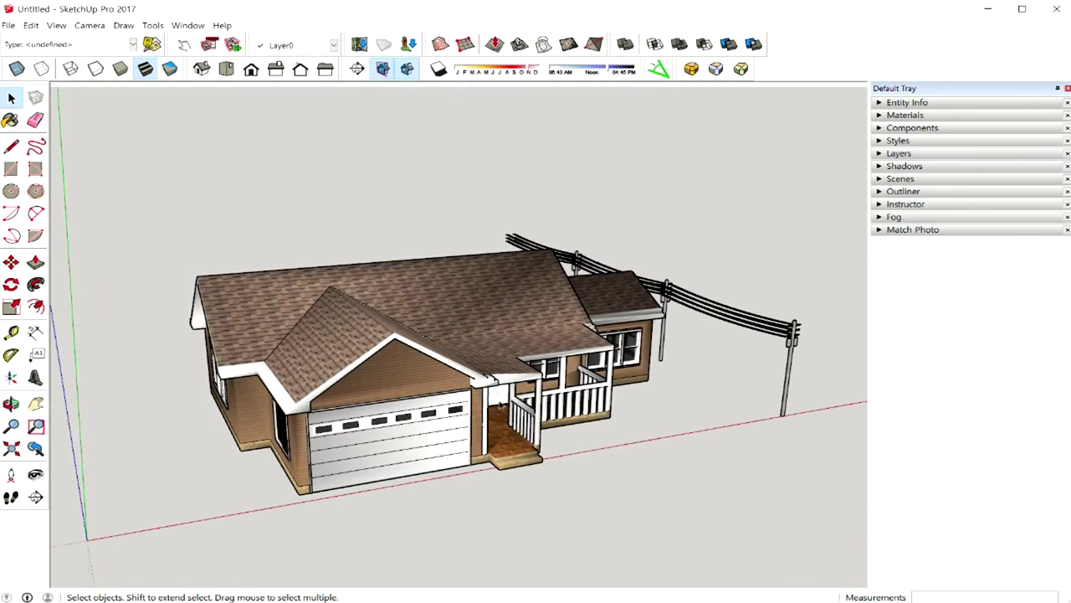
# Step: Start a 2D Graphic export and keep JPEG Image (*.jpg) as the file type
pyautogui.click(8, 26)
pyautogui.moveTo(134, 203)
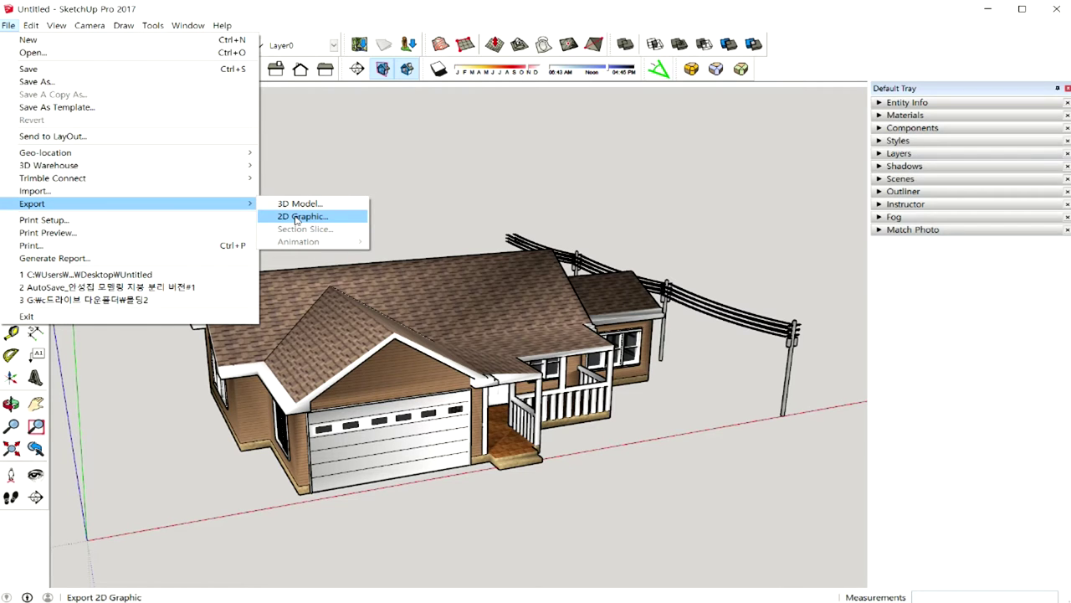
pyautogui.click(296, 220)
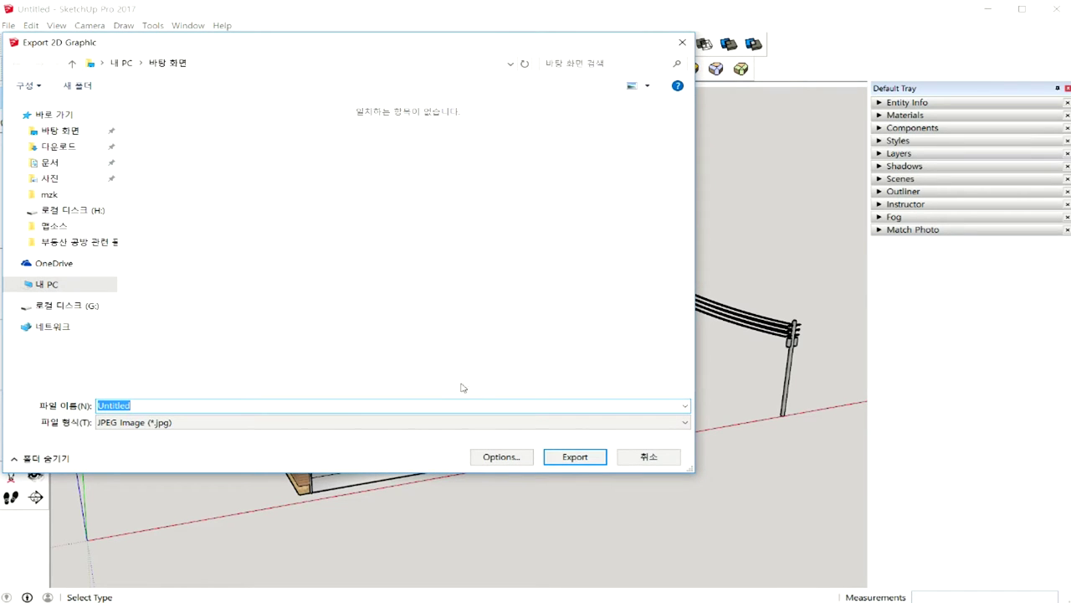
pyautogui.click(465, 424)
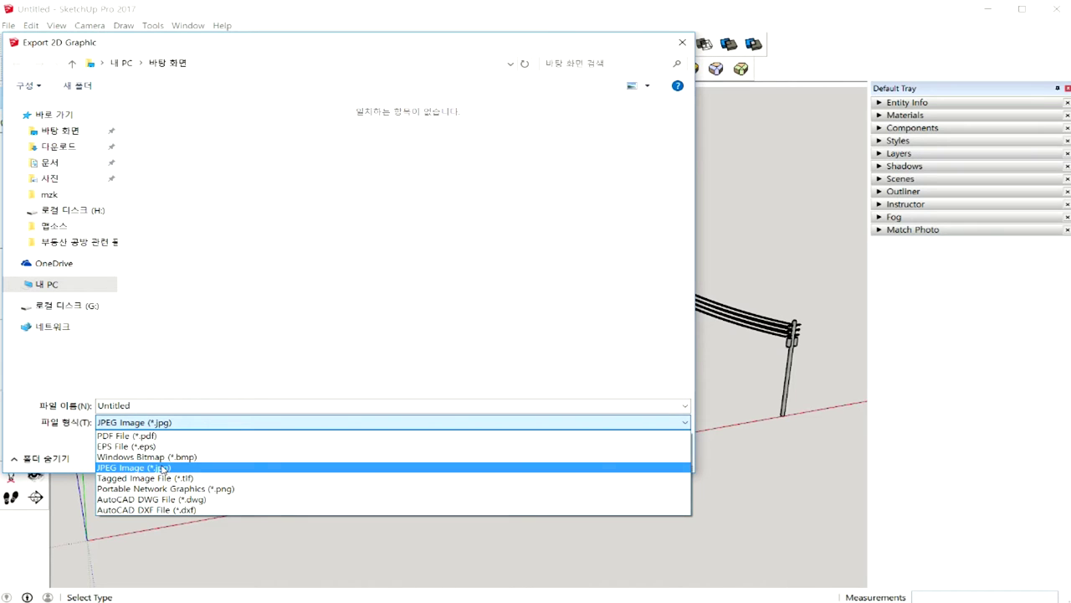
pyautogui.click(163, 469)
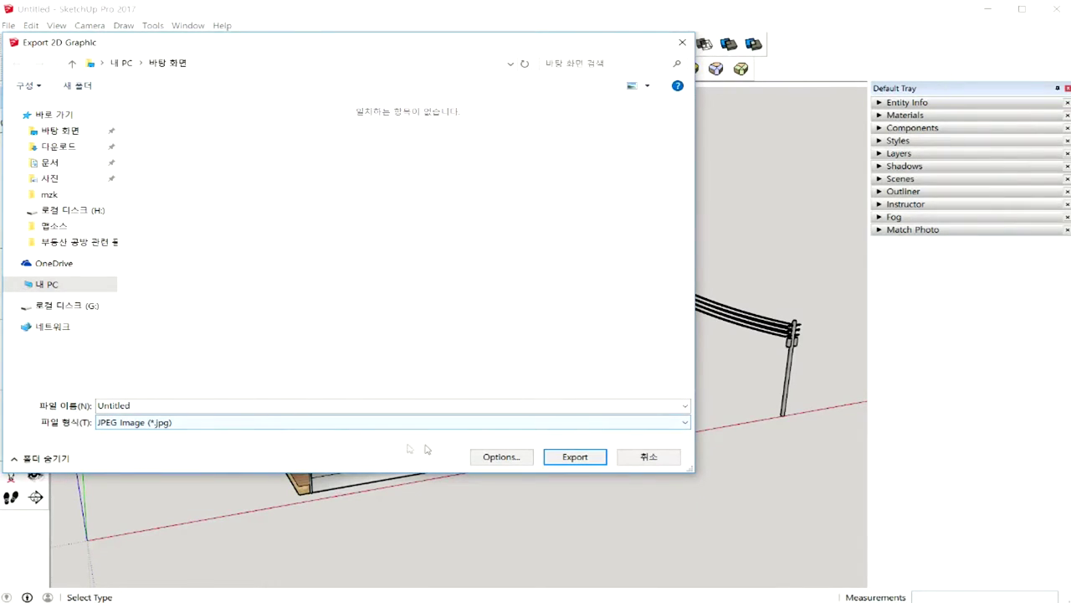
# Step: In the JPG export options, tick Use view size for 1388 × 954 pixels
pyautogui.click(487, 456)
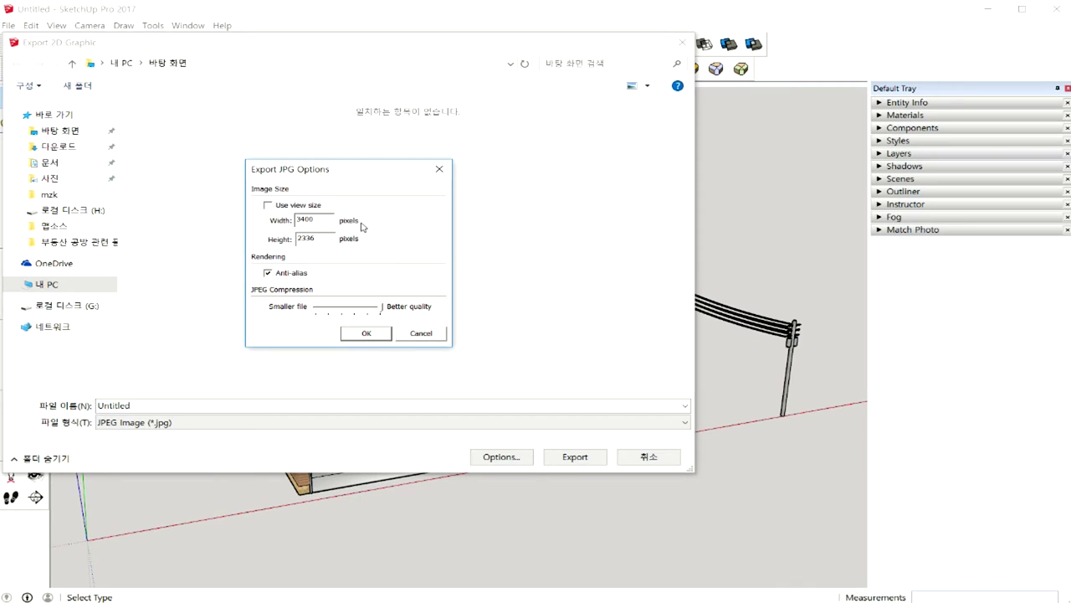
pyautogui.click(267, 205)
# Step: Confirm the JPG options and export the current view as test1.jpg
pyautogui.click(367, 333)
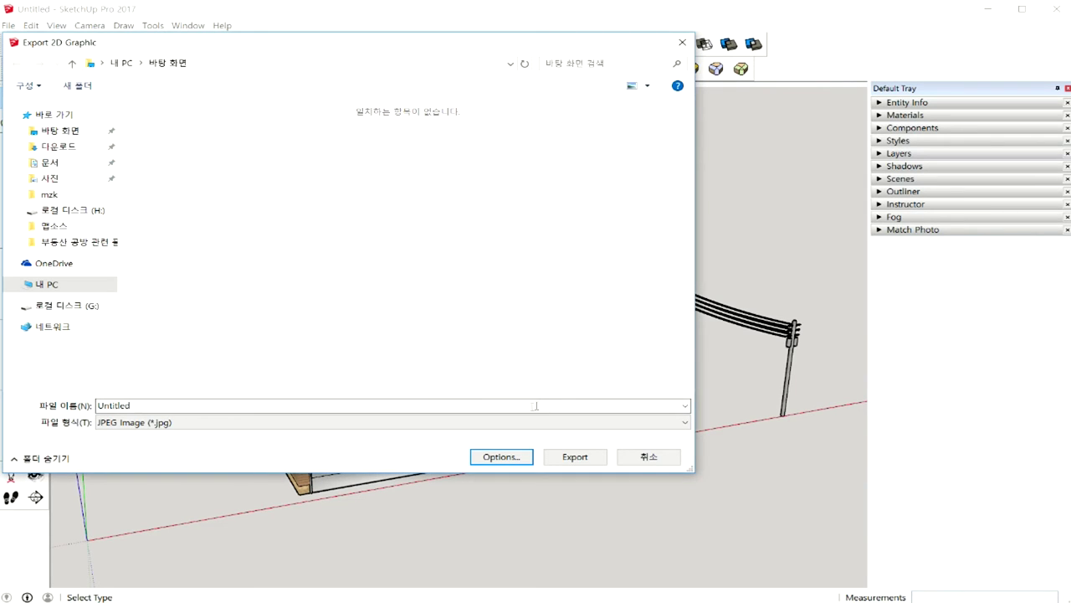
pyautogui.write('test1')
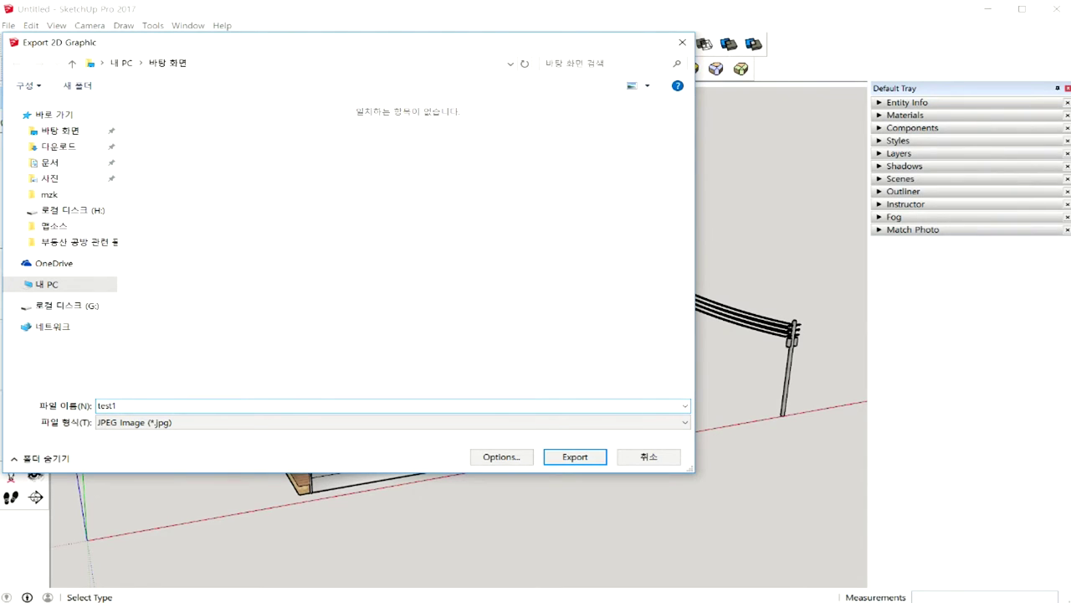
pyautogui.click(585, 456)
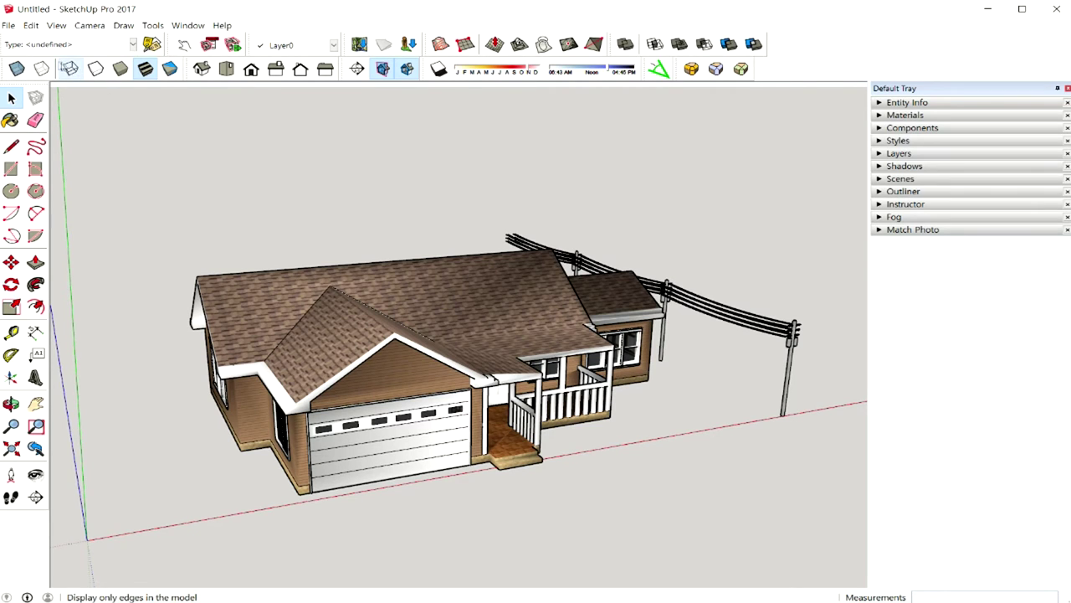
pyautogui.click(10, 27)
pyautogui.moveTo(33, 203)
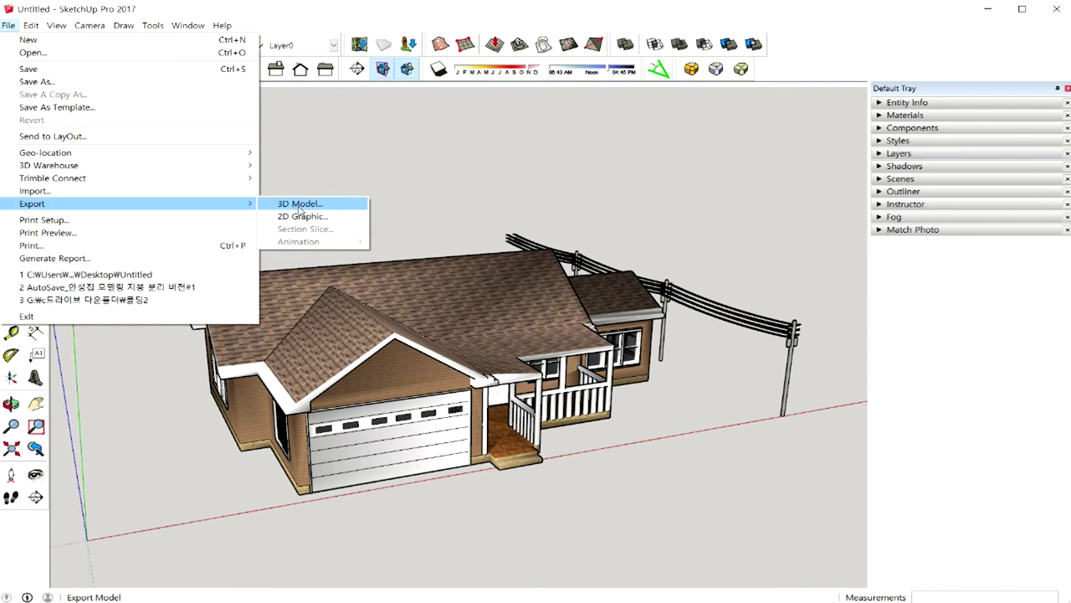
# Step: Start another 2D Graphic export, untick Use view size, and set width 3400 (3400 × 2336 pixels)
pyautogui.click(306, 217)
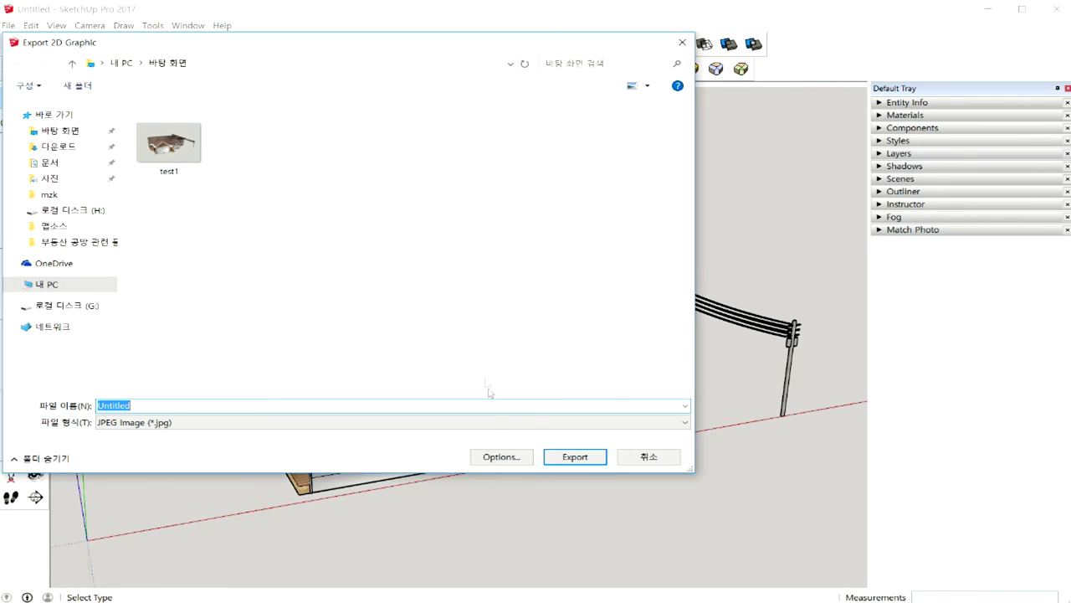
pyautogui.click(499, 454)
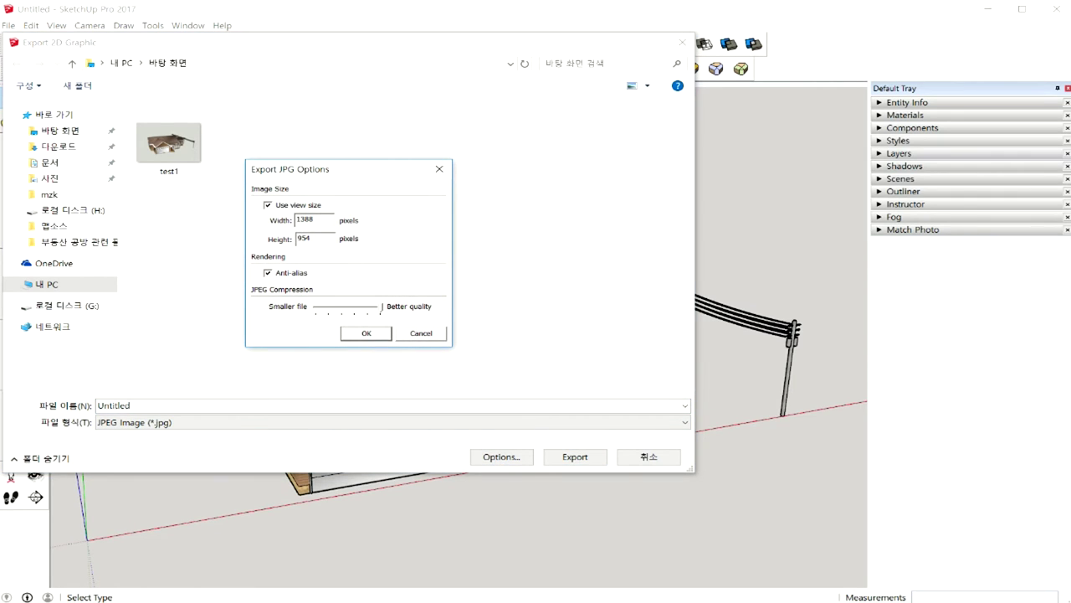
pyautogui.click(268, 205)
pyautogui.press('Tab')
pyautogui.write('3')
pyautogui.click(313, 219)
pyautogui.hotkey('shift', 'Home')
pyautogui.write('3')
pyautogui.click(381, 334)
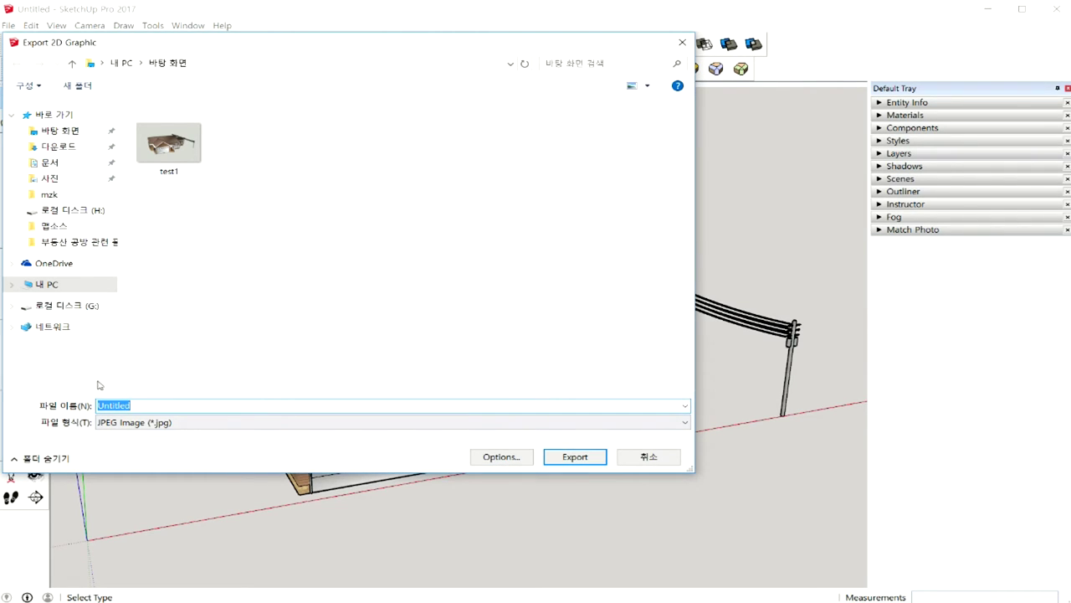
# Step: Enter a file name and export the 3400 × 2336 JPEG image
pyautogui.write('ㅇ')
pyautogui.click(566, 459)
pyautogui.click(566, 459)
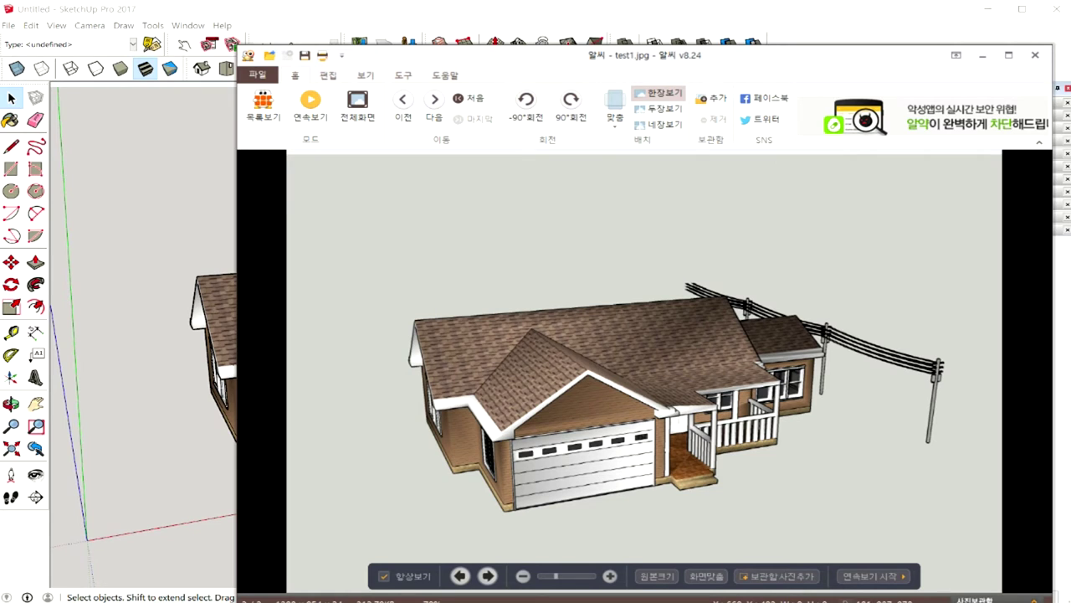
# Step: Zoom and pan around test1.jpg in ALSee, then advance to a4 test.jpg
pyautogui.moveTo(522, 265); pyautogui.dragTo(932, 524)
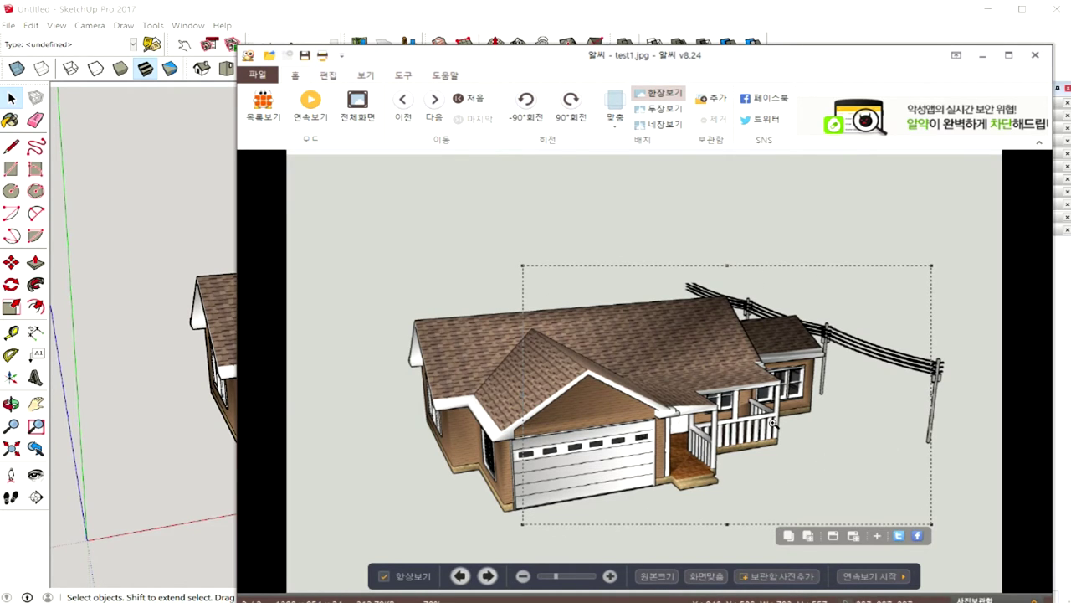
pyautogui.scroll(2, 767, 412)
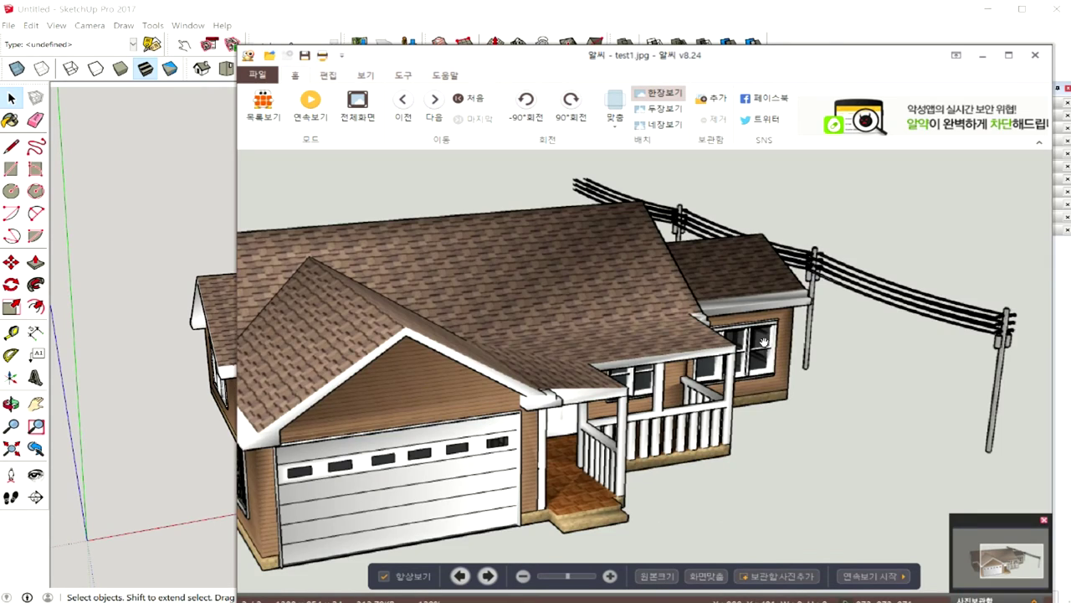
pyautogui.moveTo(731, 387); pyautogui.dragTo(783, 382)
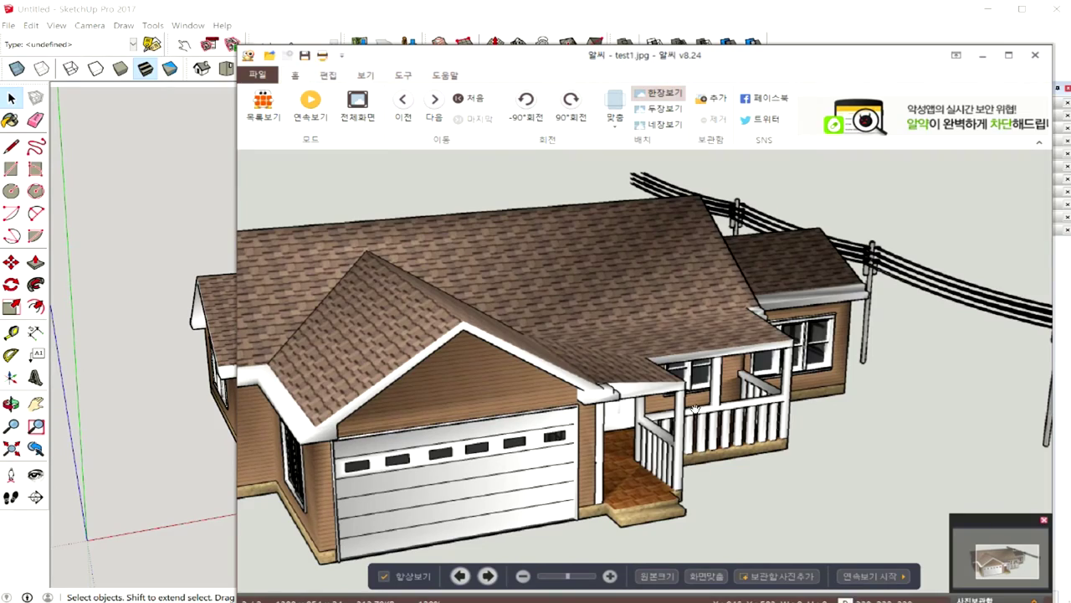
pyautogui.click(610, 575)
pyautogui.click(610, 575)
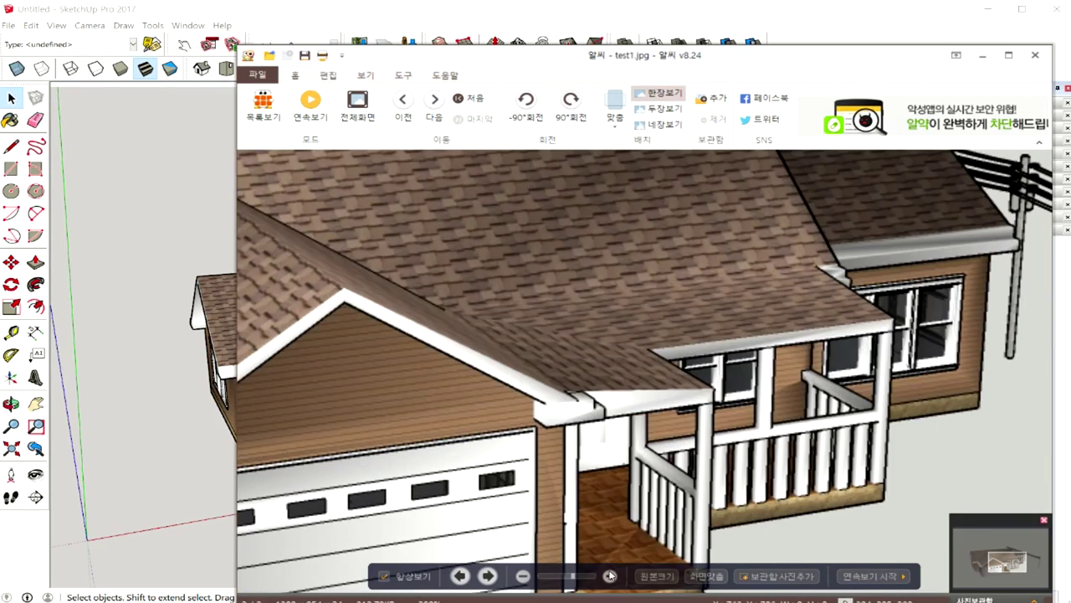
pyautogui.moveTo(806, 443); pyautogui.dragTo(718, 353)
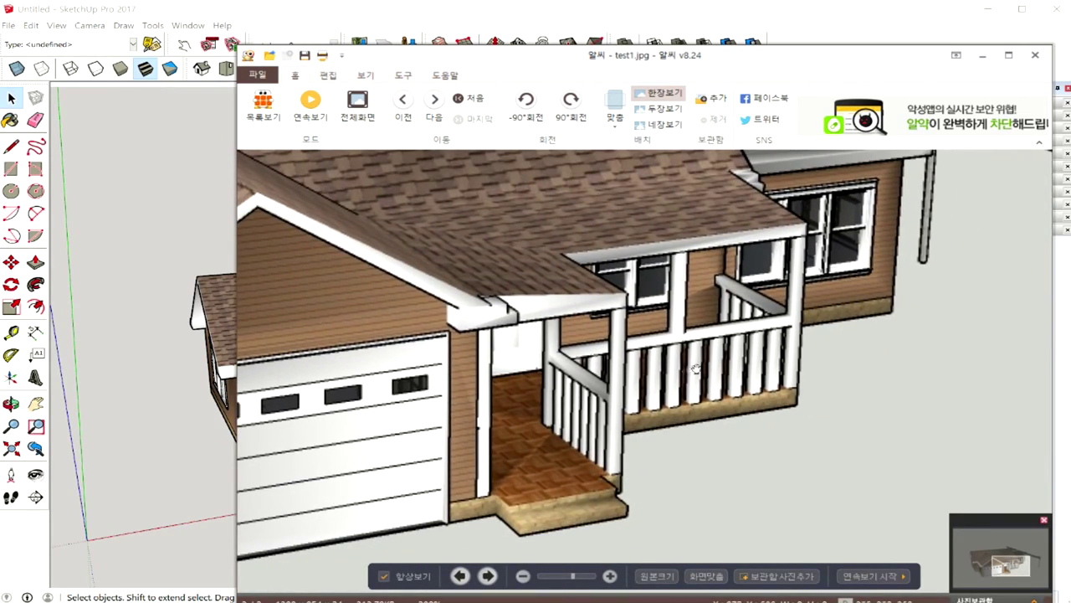
pyautogui.moveTo(785, 352)
pyautogui.mouseDown()
pyautogui.moveTo(722, 474)
pyautogui.moveTo(783, 472)
pyautogui.moveTo(799, 457)
pyautogui.mouseUp()
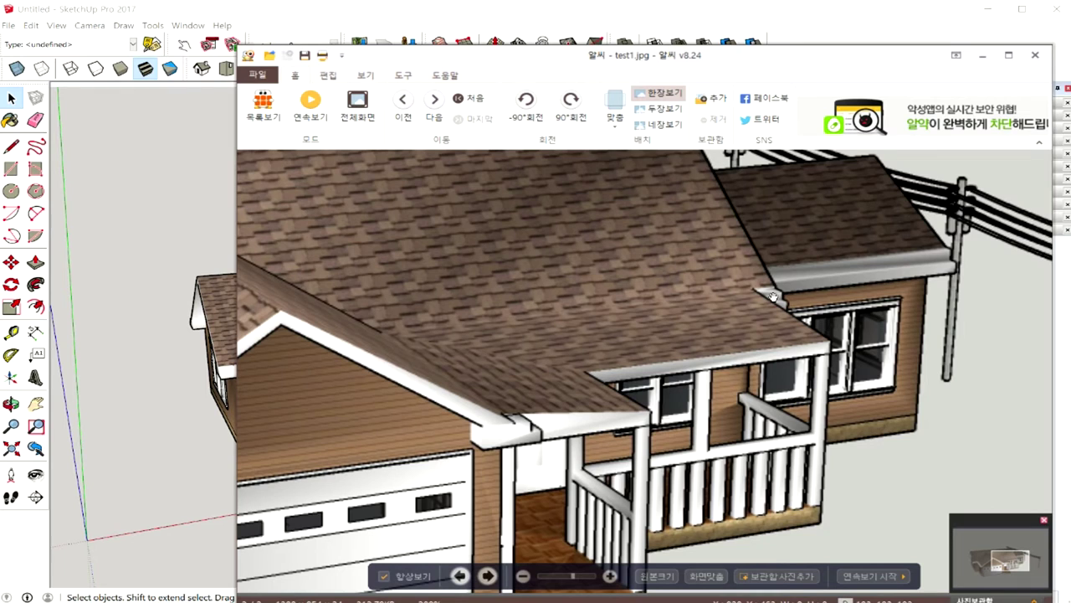
pyautogui.scroll(-1, 773, 298)
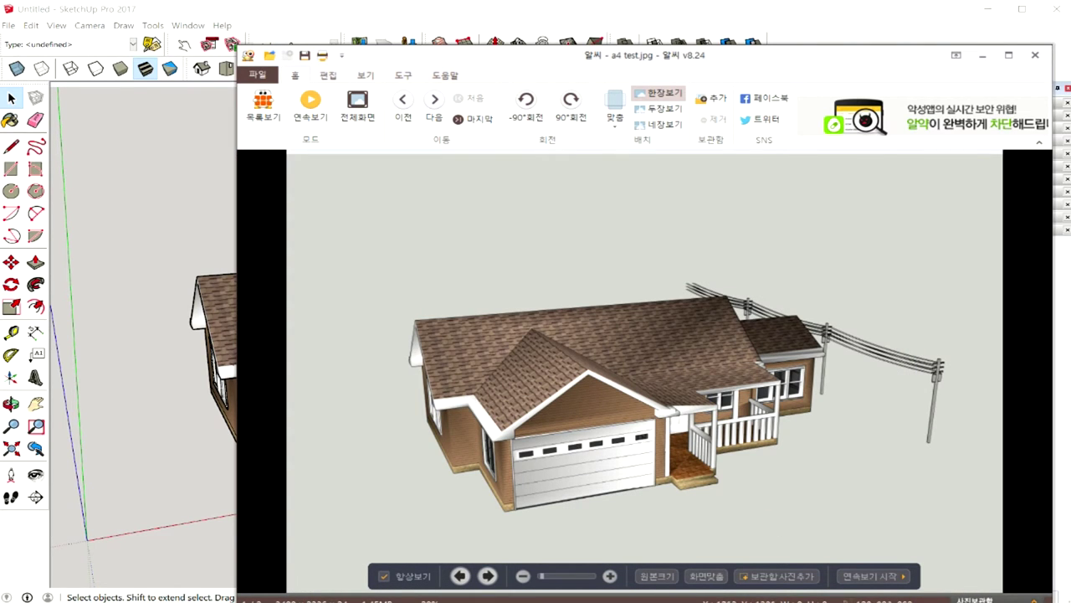
# Step: Magnify a4 test.jpg to inspect the porch, roof and power lines, then close ALSee
pyautogui.moveTo(547, 306); pyautogui.dragTo(878, 501)
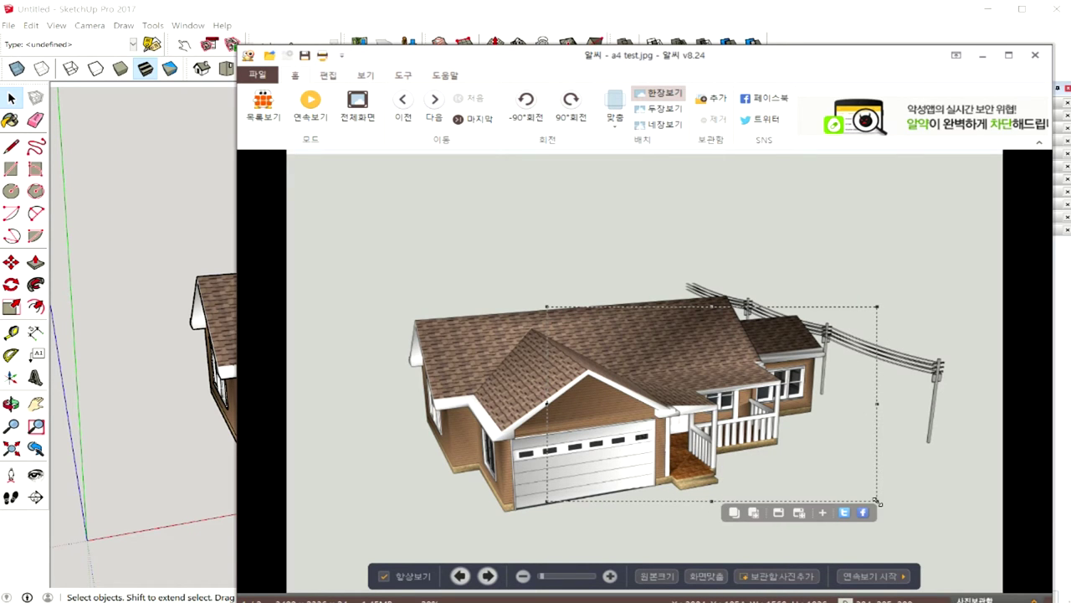
pyautogui.scroll(2, 780, 392)
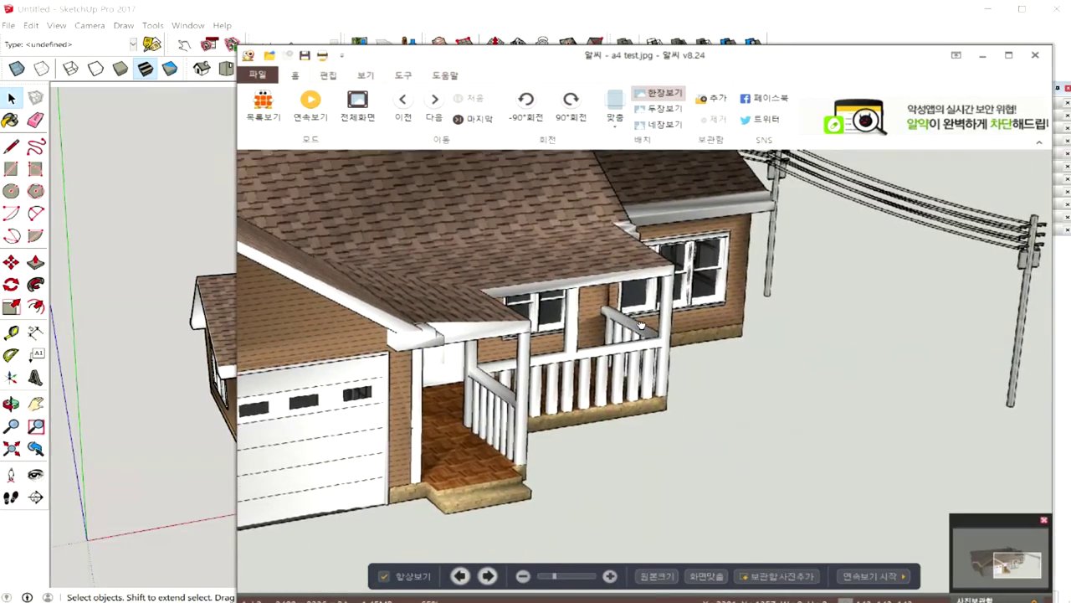
pyautogui.moveTo(780, 392); pyautogui.dragTo(683, 321)
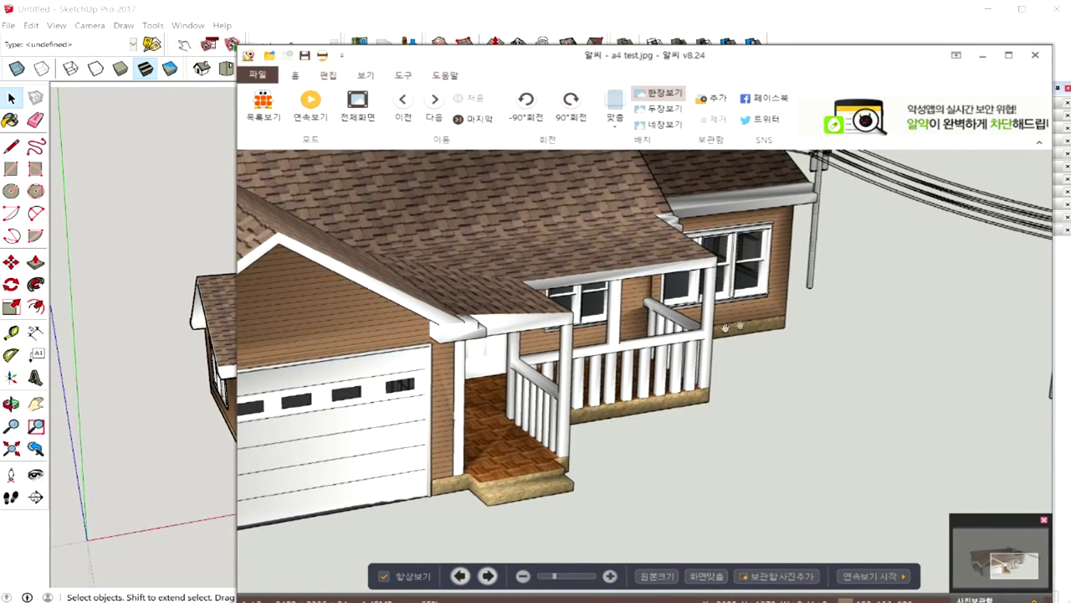
pyautogui.click(610, 576)
pyautogui.click(611, 577)
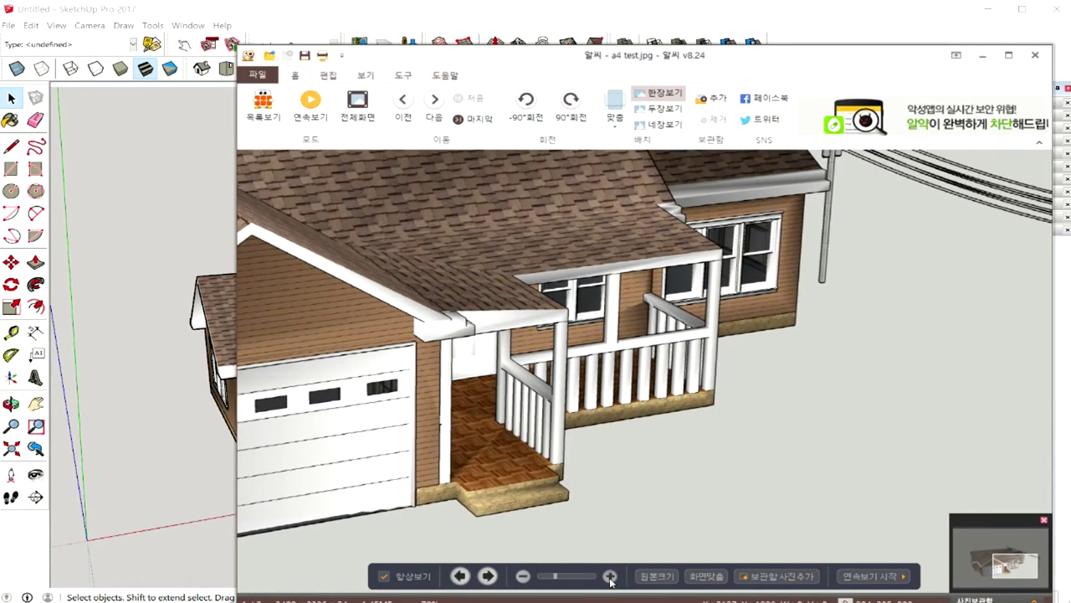
pyautogui.scroll(1, 678, 429)
pyautogui.moveTo(678, 429); pyautogui.dragTo(697, 495)
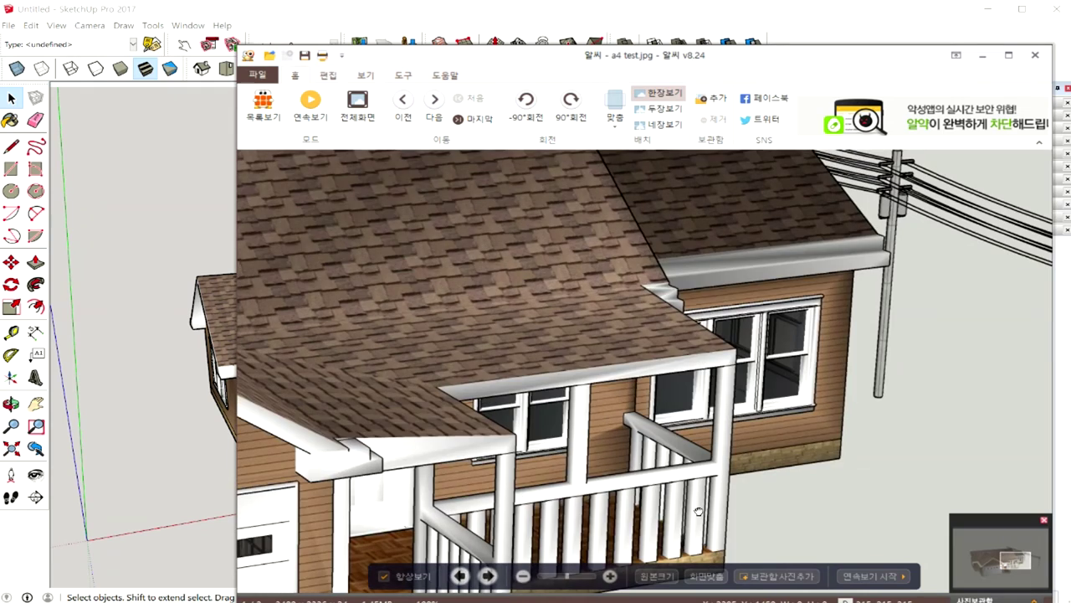
pyautogui.moveTo(824, 173); pyautogui.dragTo(842, 240)
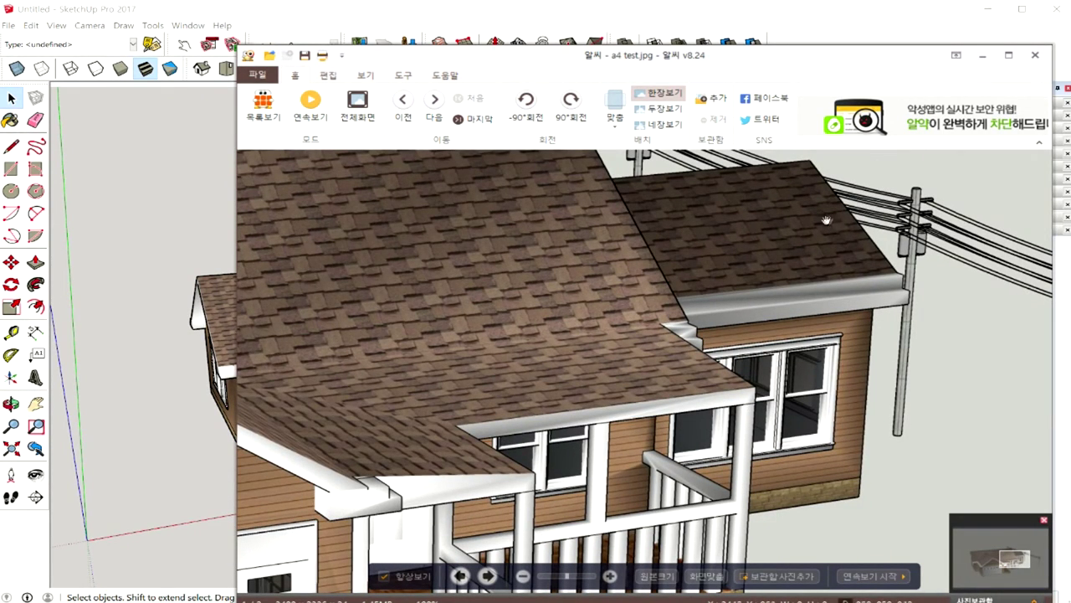
pyautogui.moveTo(852, 303); pyautogui.dragTo(657, 299)
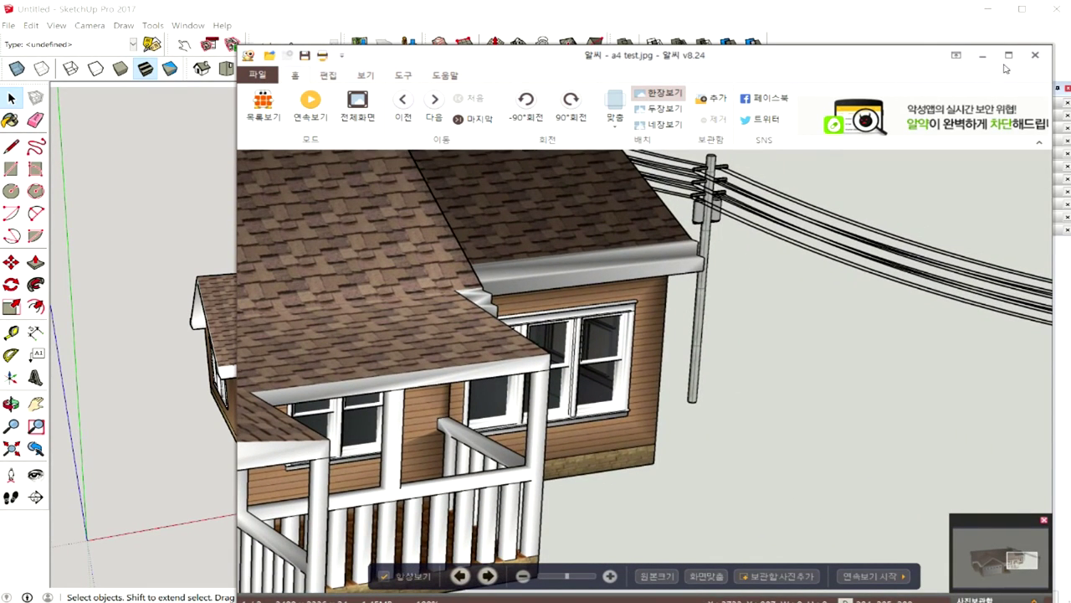
pyautogui.click(1041, 56)
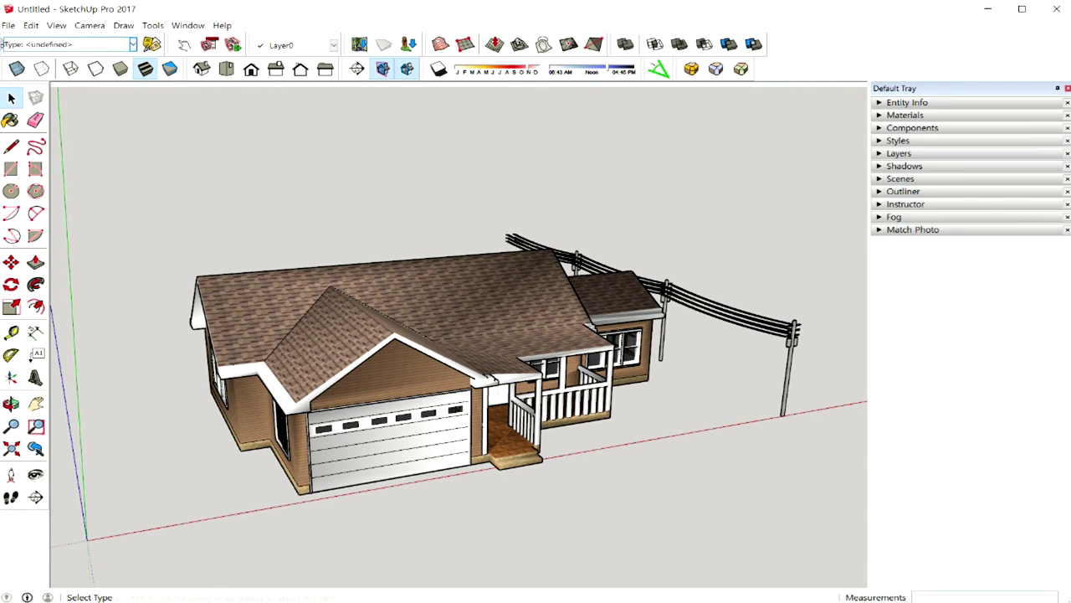
# Step: Orbit the house model around to face the garage front
pyautogui.click(10, 26)
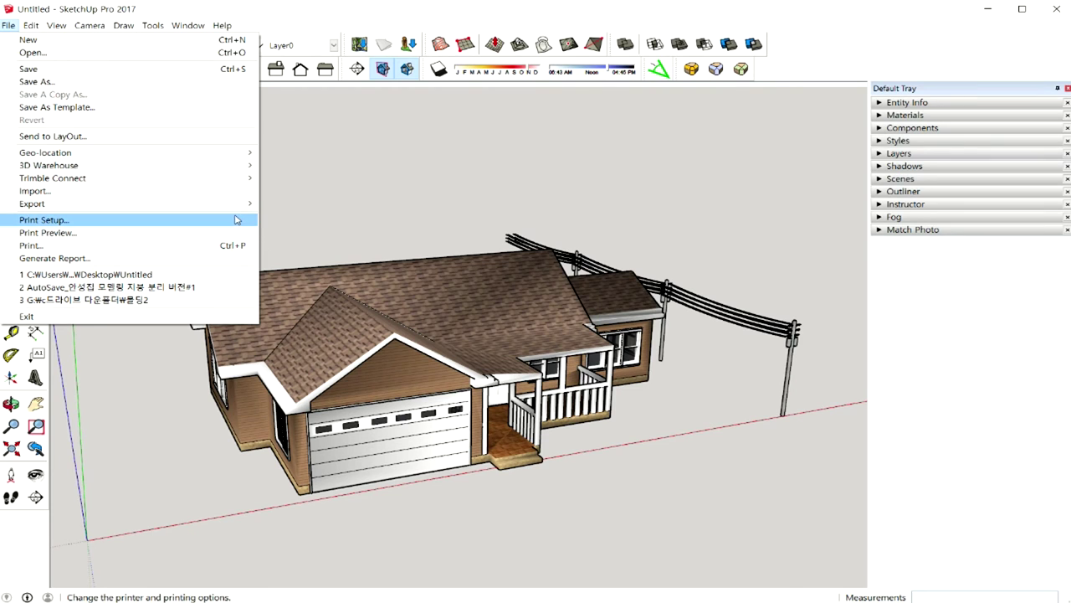
pyautogui.click(661, 459)
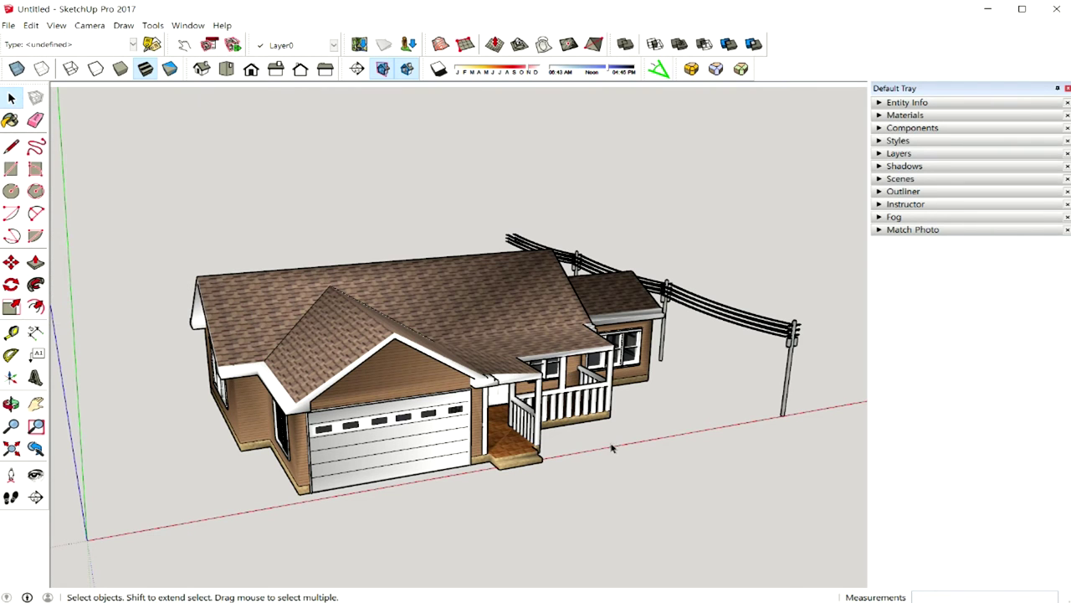
pyautogui.moveTo(612, 448); pyautogui.dragTo(536, 449, button='middle')
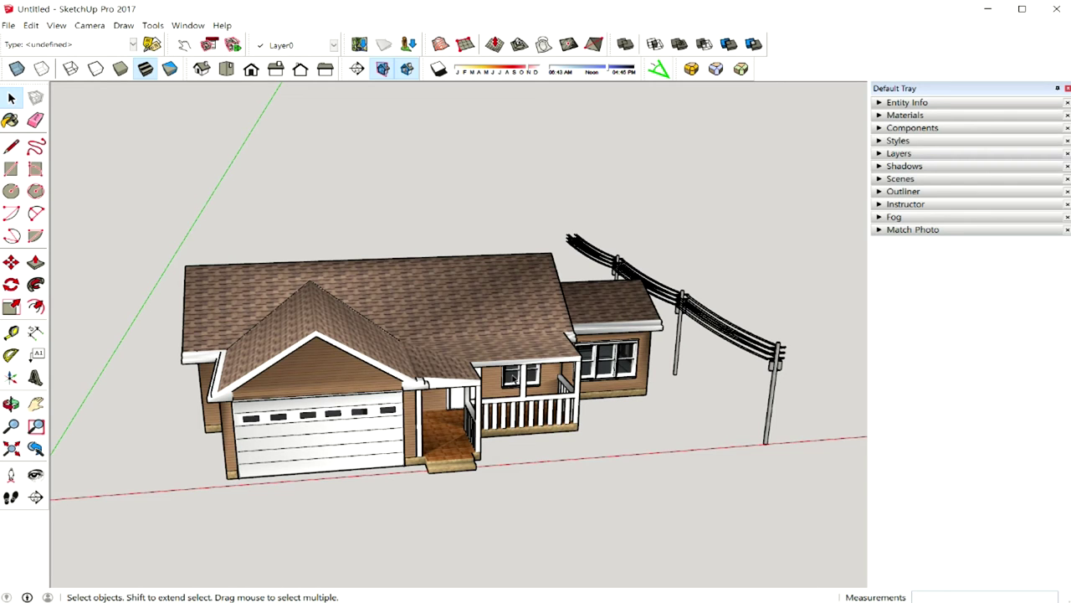
pyautogui.moveTo(511, 378)
pyautogui.mouseDown(button='middle')
pyautogui.moveTo(567, 364)
pyautogui.moveTo(555, 362)
pyautogui.mouseUp(button='middle')
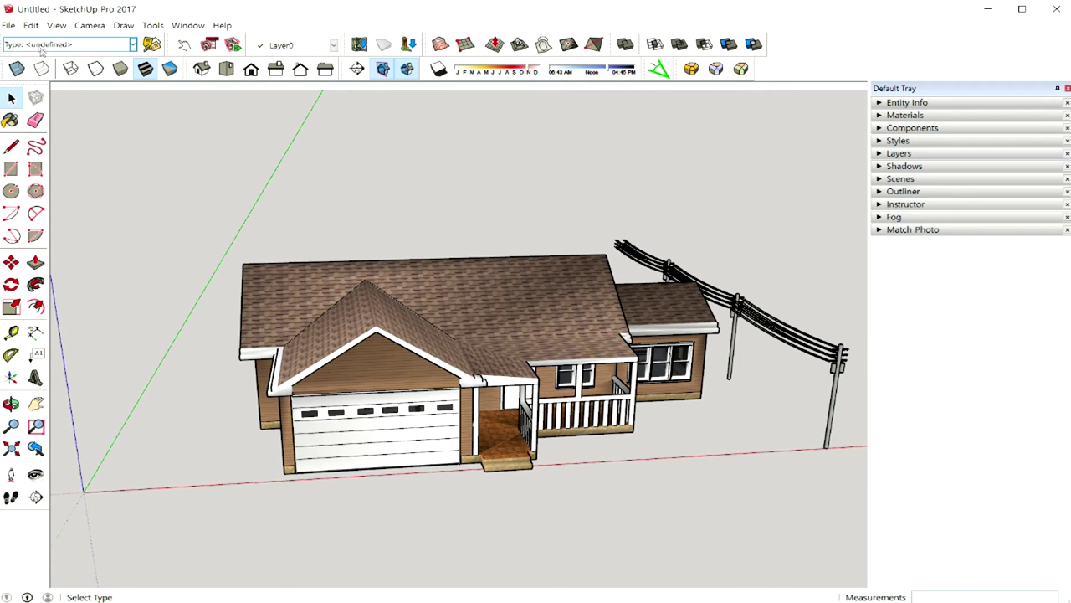
pyautogui.click(9, 25)
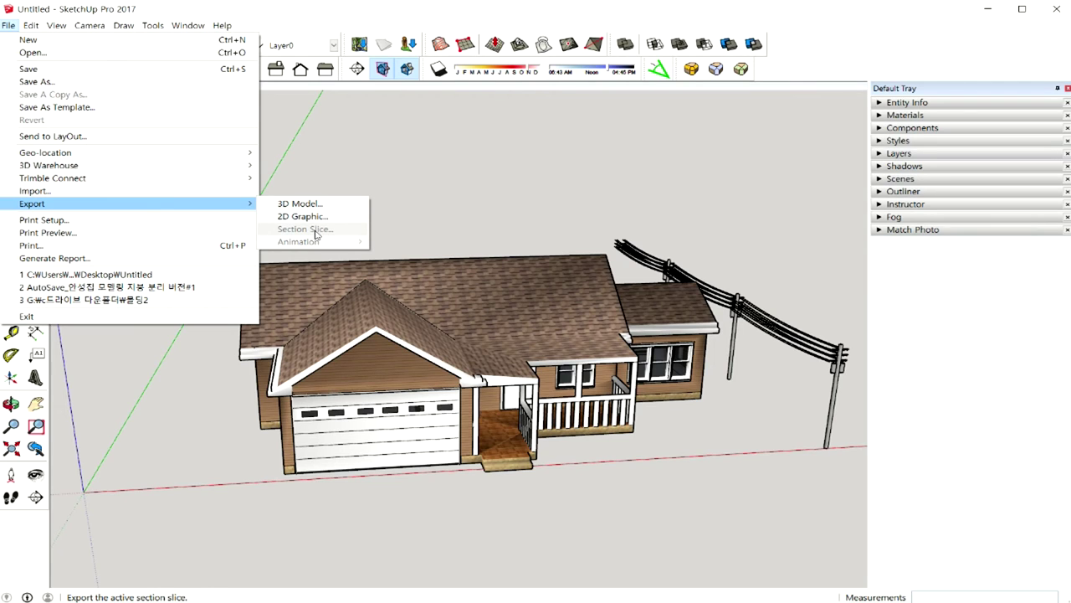
# Step: Place a section plane on the roof and move it up to expose the interior walls
pyautogui.click(162, 482)
pyautogui.click(37, 496)
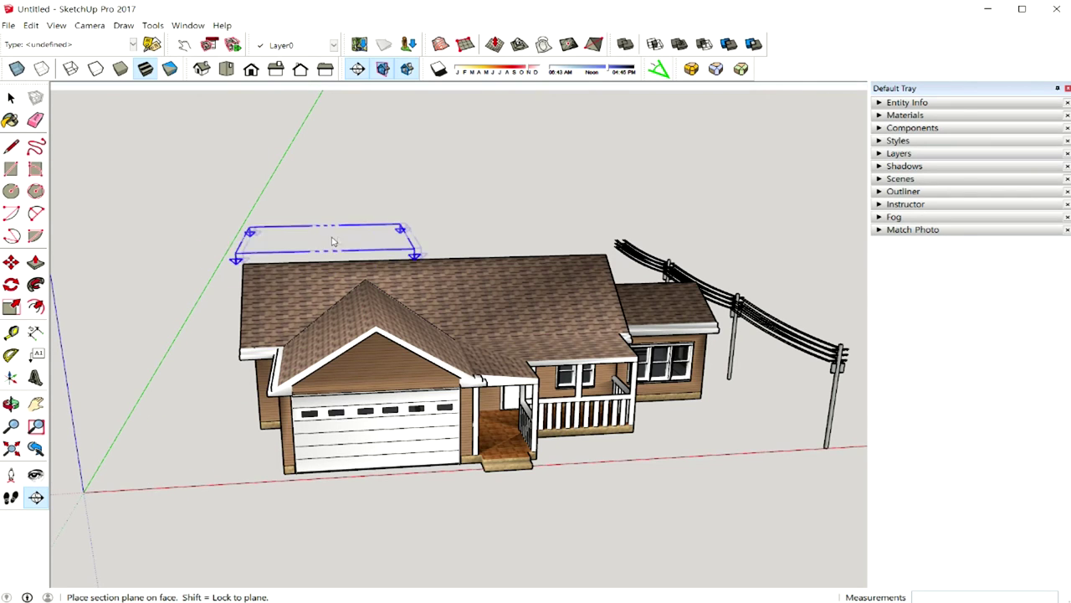
pyautogui.click(354, 250)
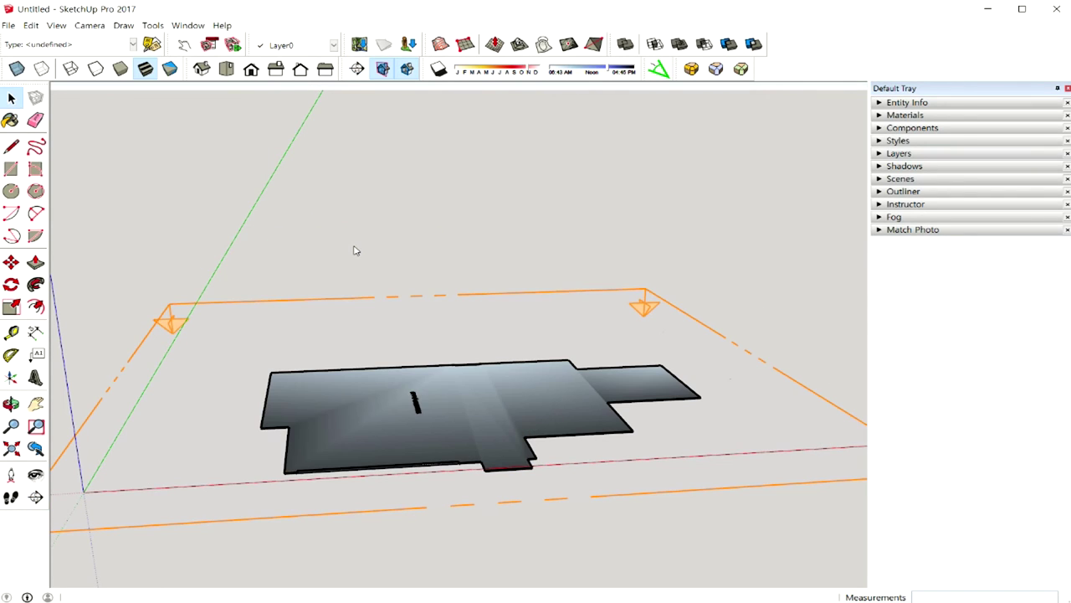
pyautogui.click(413, 513)
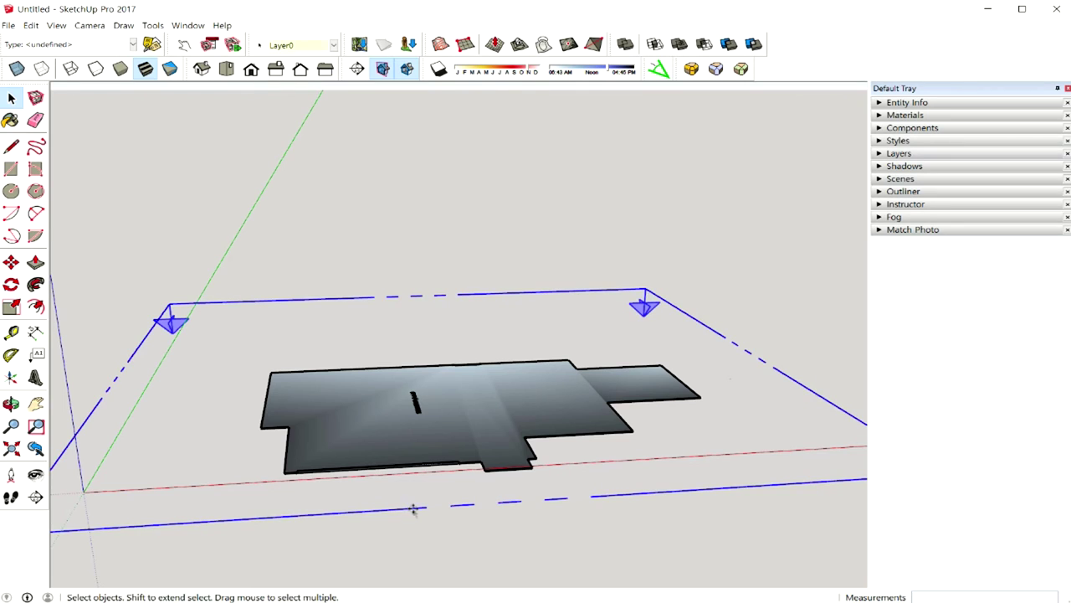
pyautogui.press('m')
pyautogui.click(413, 507)
pyautogui.click(413, 417)
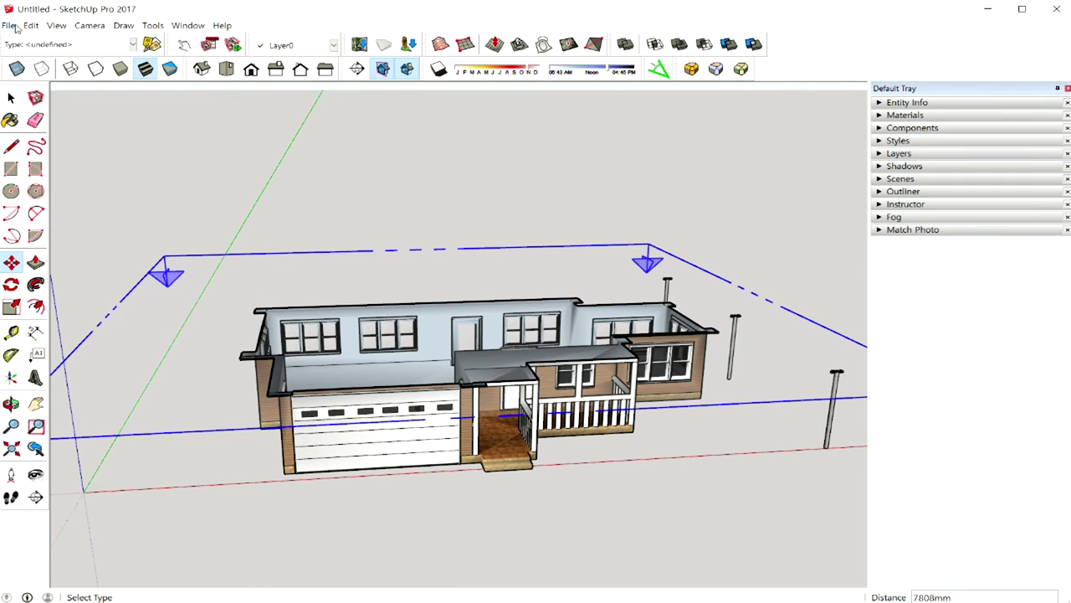
pyautogui.click(8, 25)
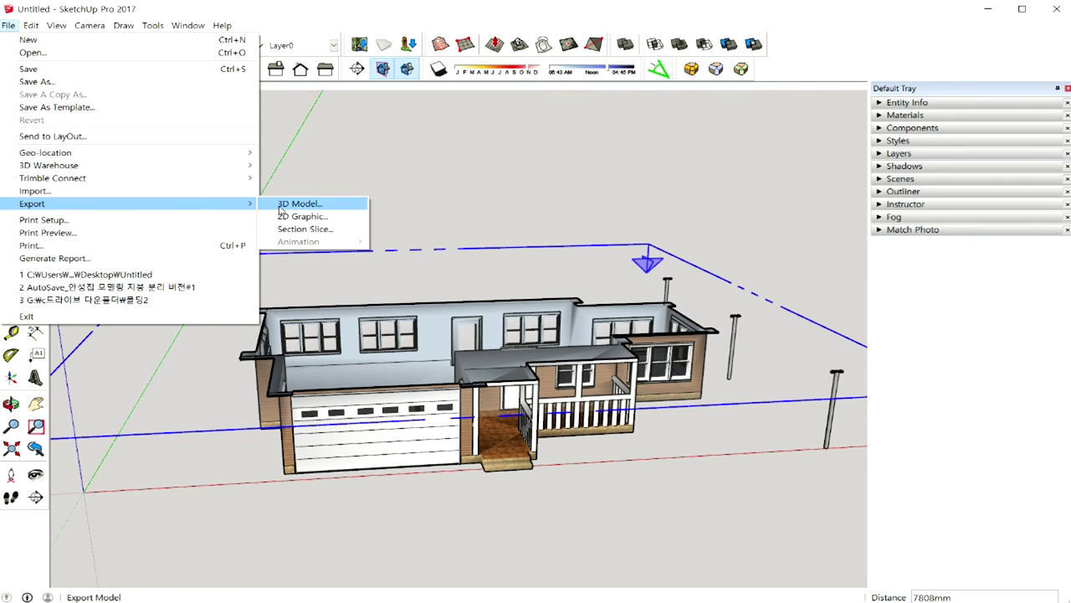
# Step: Start a 2D Section Slice export as AutoCAD DWG, accept its options, then cancel it
pyautogui.click(295, 229)
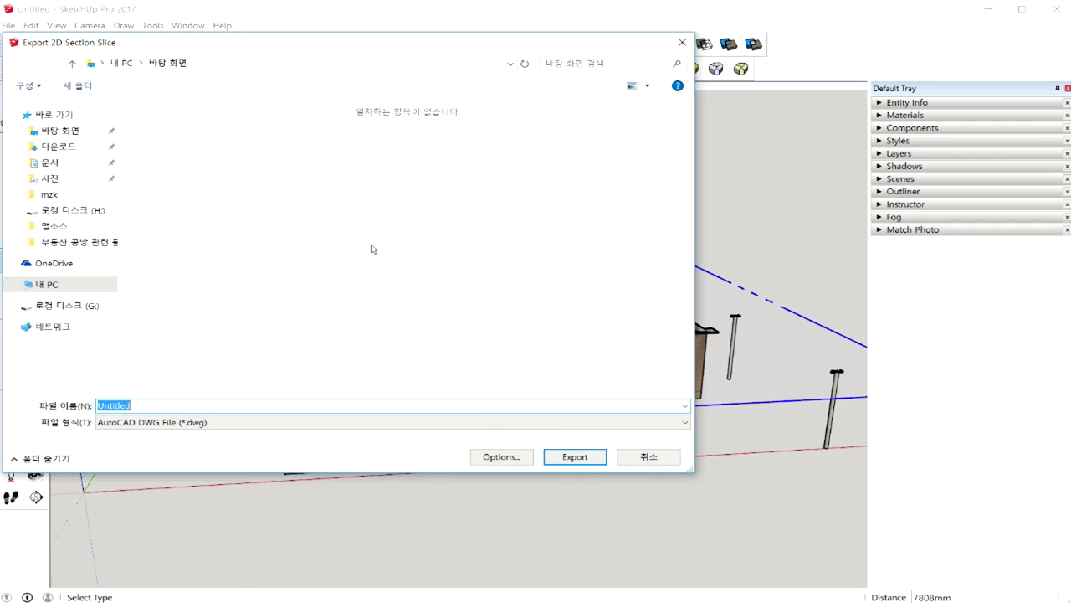
pyautogui.click(540, 423)
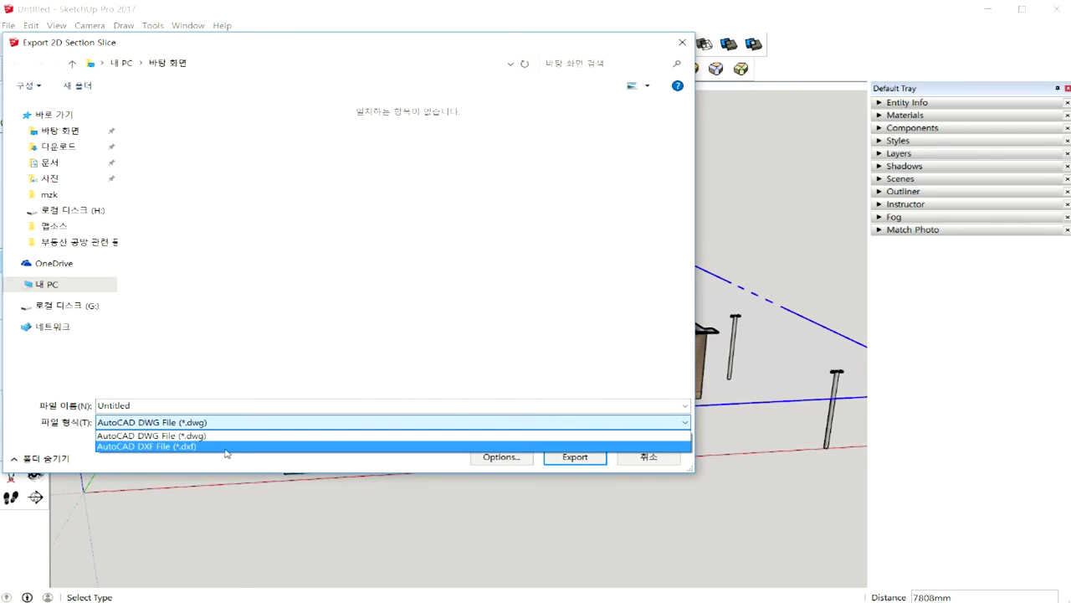
pyautogui.click(285, 465)
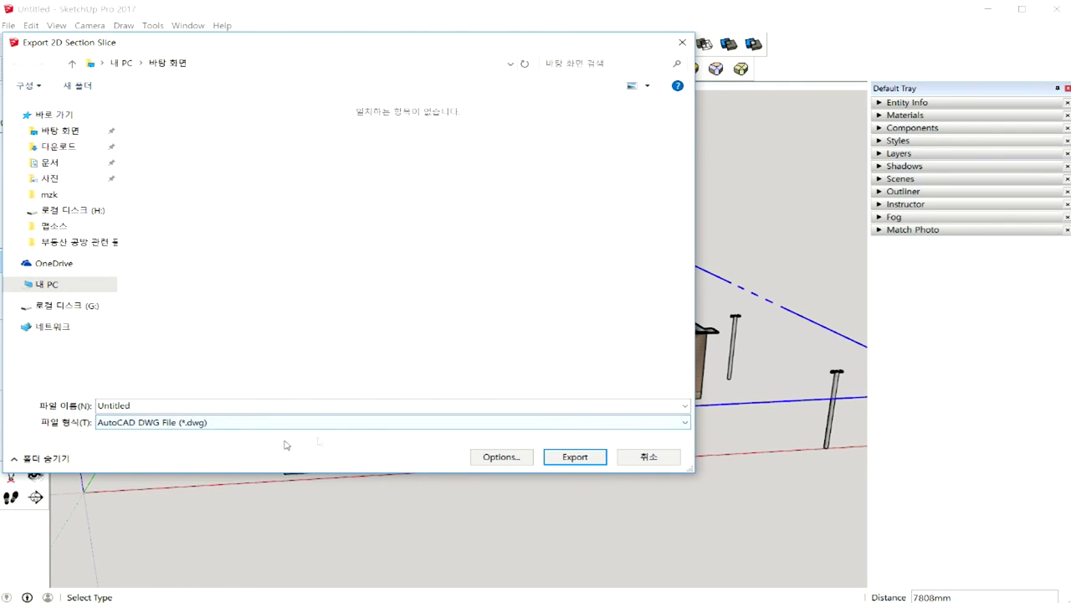
pyautogui.click(491, 457)
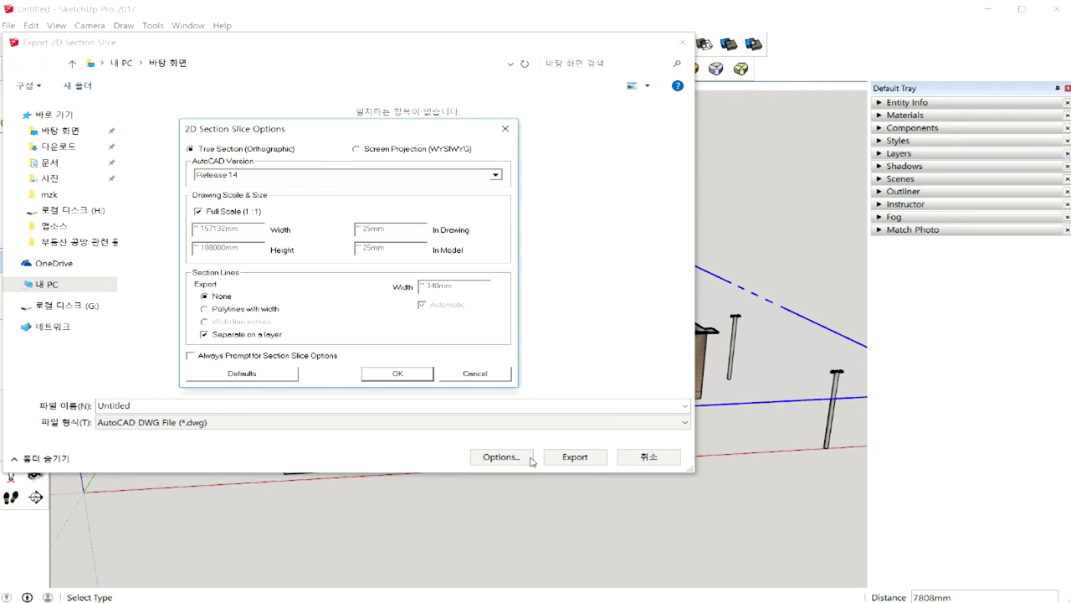
pyautogui.click(423, 373)
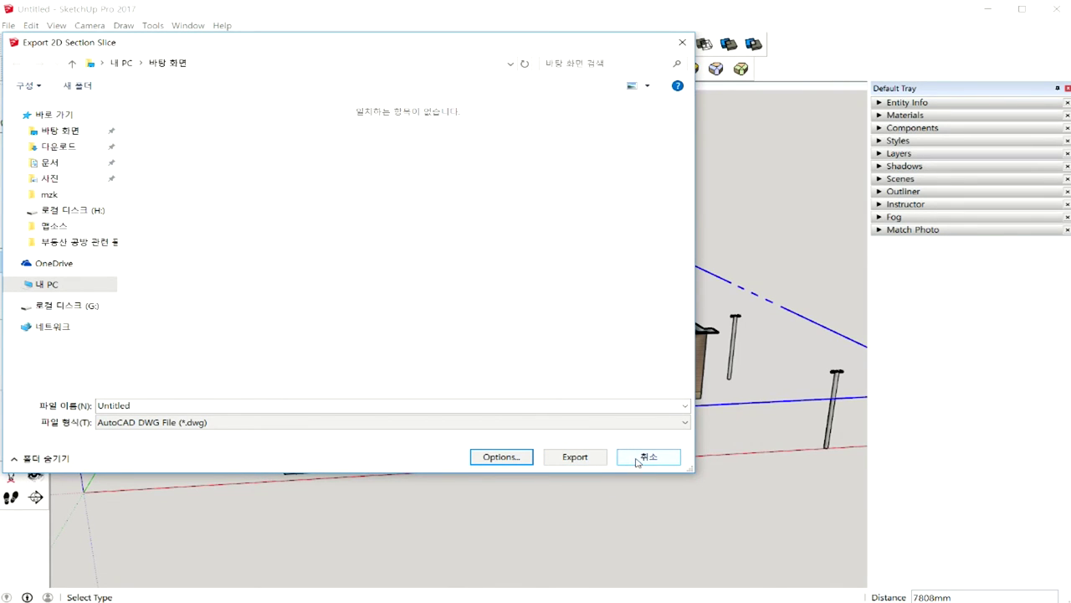
pyautogui.click(637, 459)
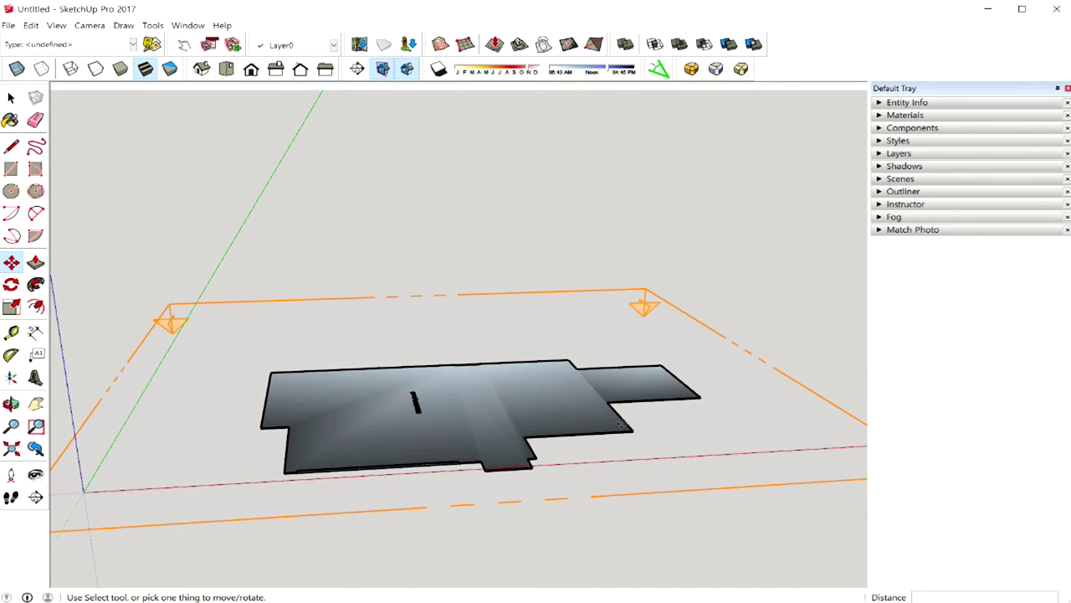
# Step: Return to the Select tool and orbit until the whole house faces front, then open the View menu
pyautogui.press('space')
pyautogui.moveTo(431, 466); pyautogui.dragTo(393, 456, button='middle')
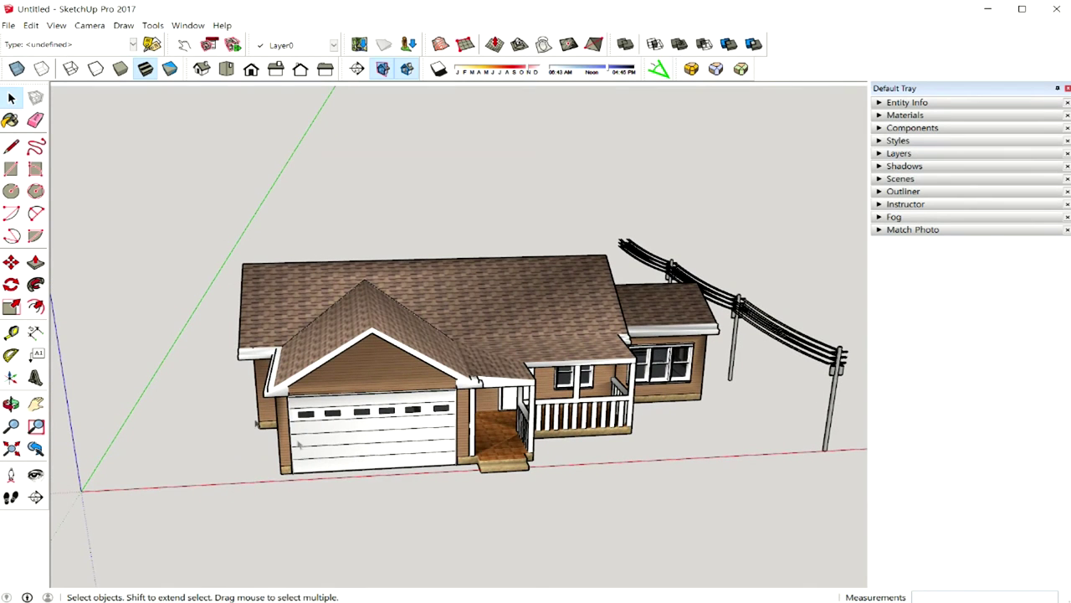
pyautogui.click(8, 25)
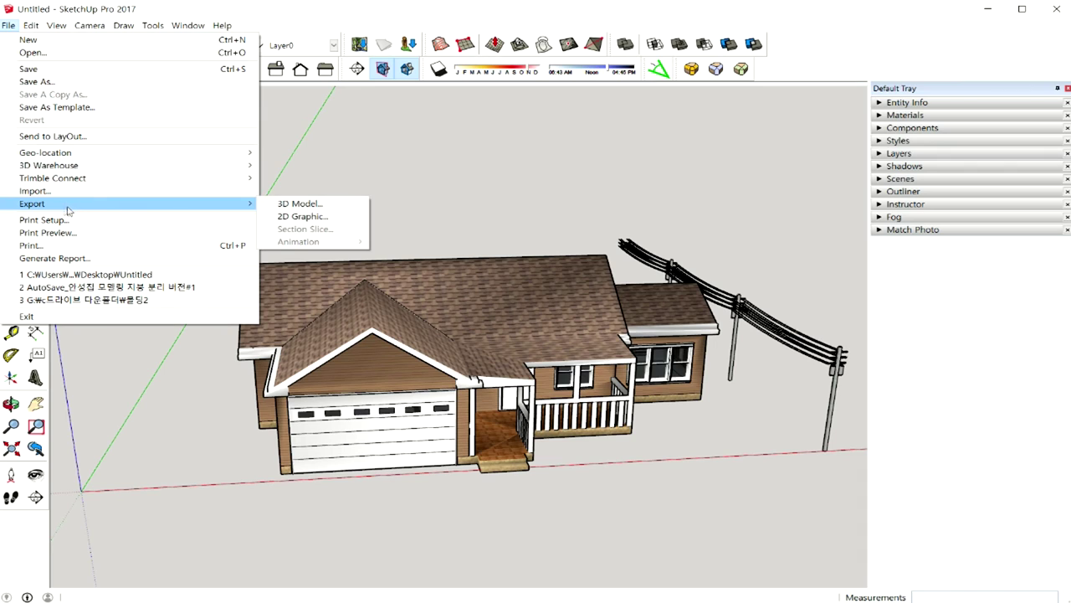
pyautogui.moveTo(31, 203)
pyautogui.click(449, 234)
pyautogui.moveTo(683, 274); pyautogui.dragTo(620, 276, button='middle')
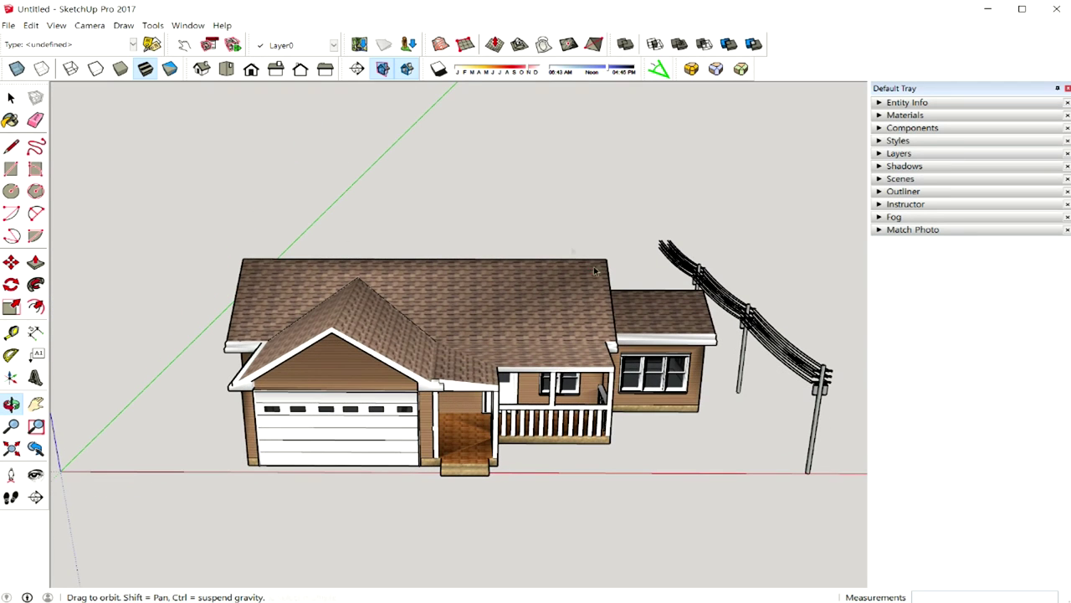
pyautogui.click(60, 26)
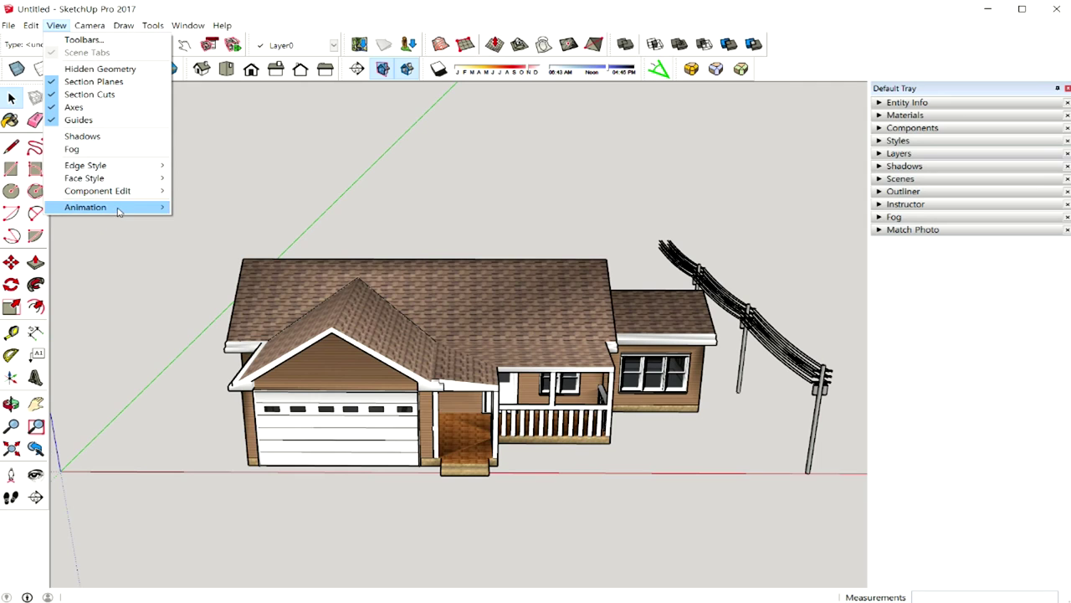
pyautogui.moveTo(86, 207)
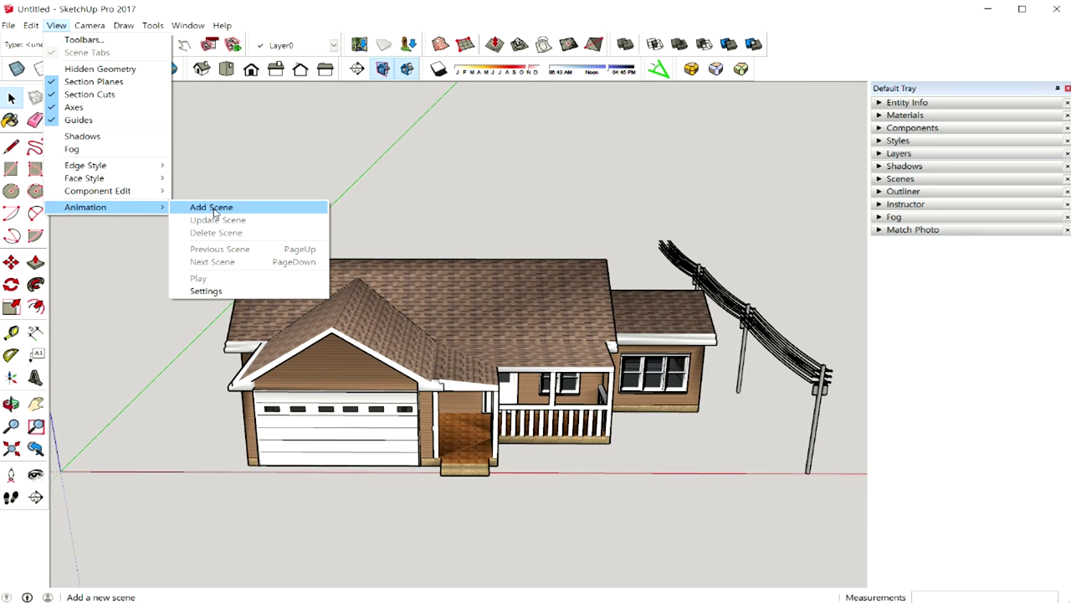
# Step: Add Scene 1 and Scene 2 through View > Animation > Add Scene
pyautogui.click(215, 211)
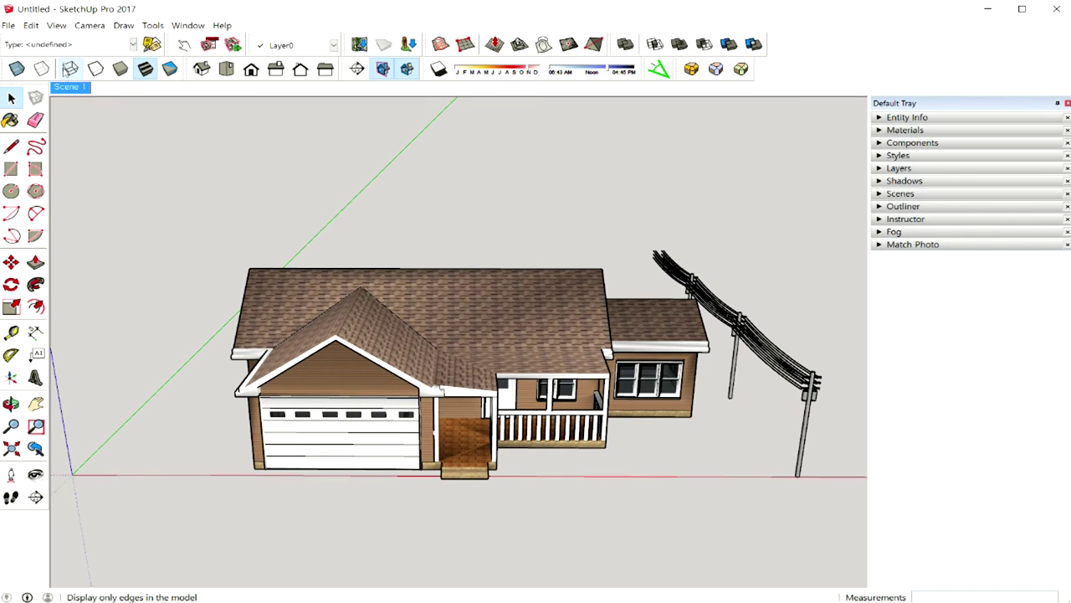
pyautogui.click(9, 25)
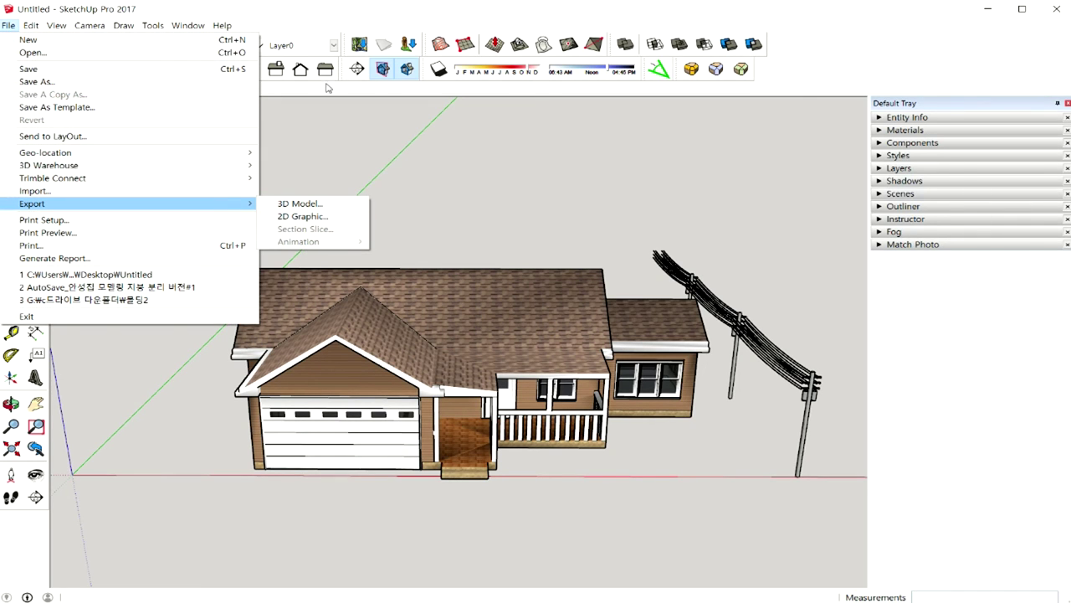
pyautogui.click(8, 25)
pyautogui.click(30, 26)
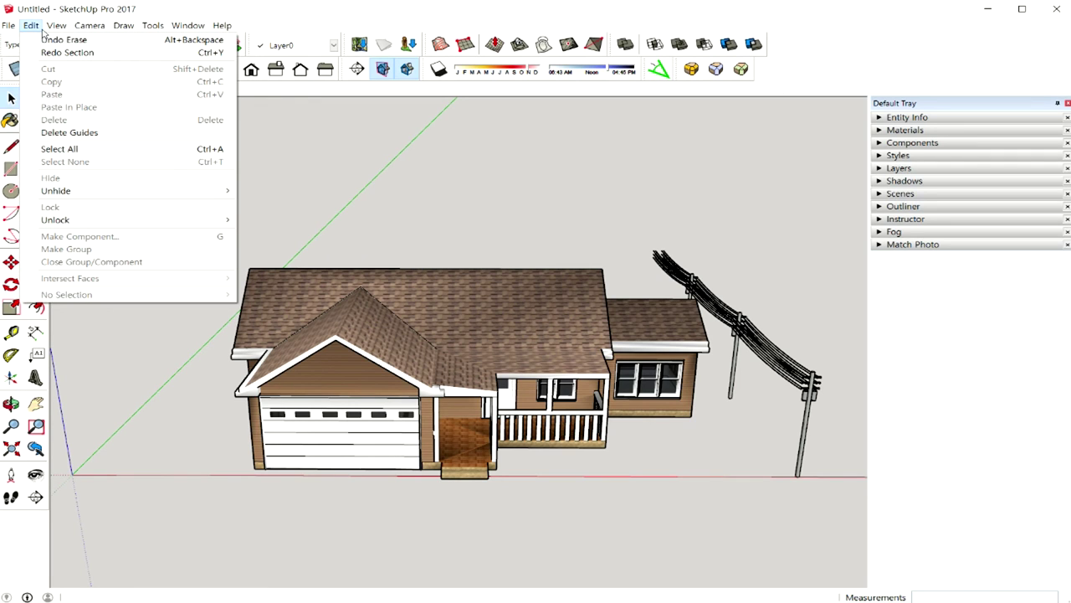
pyautogui.moveTo(85, 207)
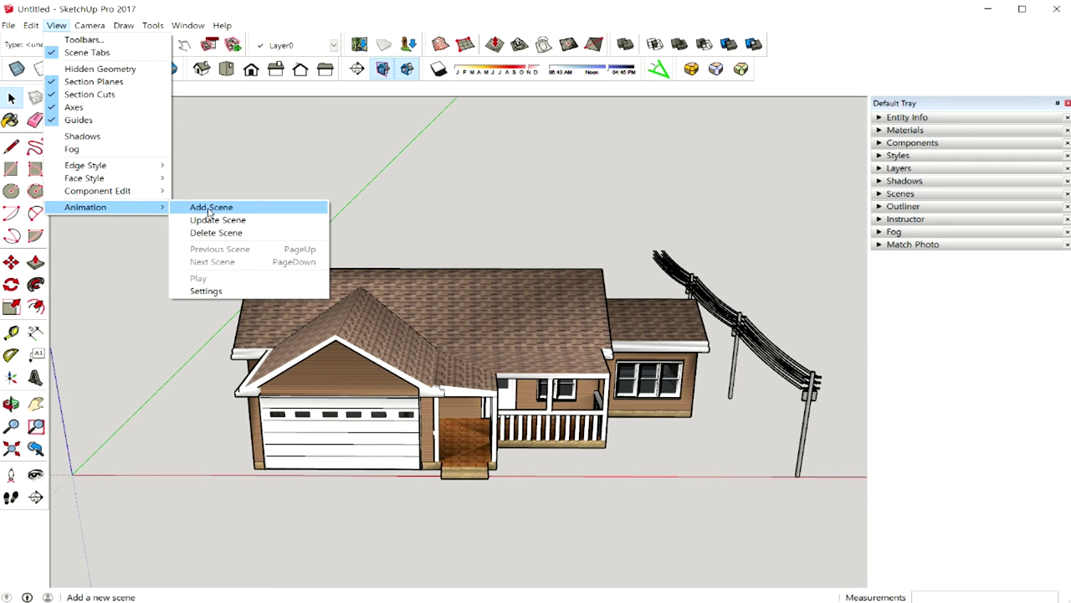
pyautogui.click(209, 209)
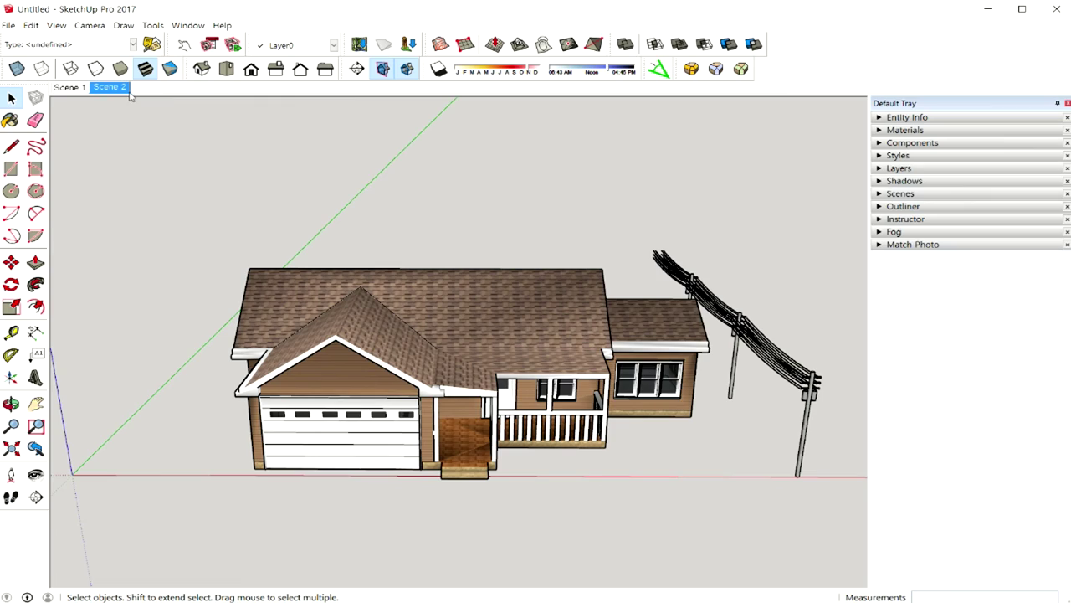
# Step: Orbit the camera round to a new viewpoint on the garage side of the house
pyautogui.press('o')
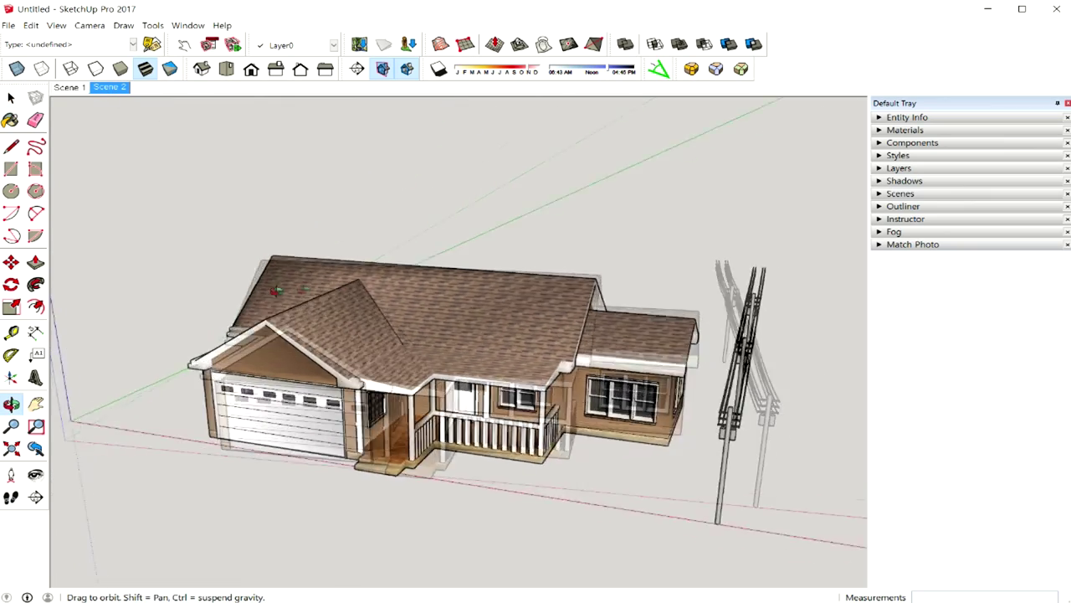
pyautogui.moveTo(345, 287)
pyautogui.mouseDown()
pyautogui.moveTo(443, 329)
pyautogui.moveTo(327, 320)
pyautogui.moveTo(694, 317)
pyautogui.mouseUp()
pyautogui.press('space')
pyautogui.moveTo(577, 348)
pyautogui.mouseDown(button='middle')
pyautogui.moveTo(460, 362)
pyautogui.moveTo(335, 251)
pyautogui.mouseUp(button='middle')
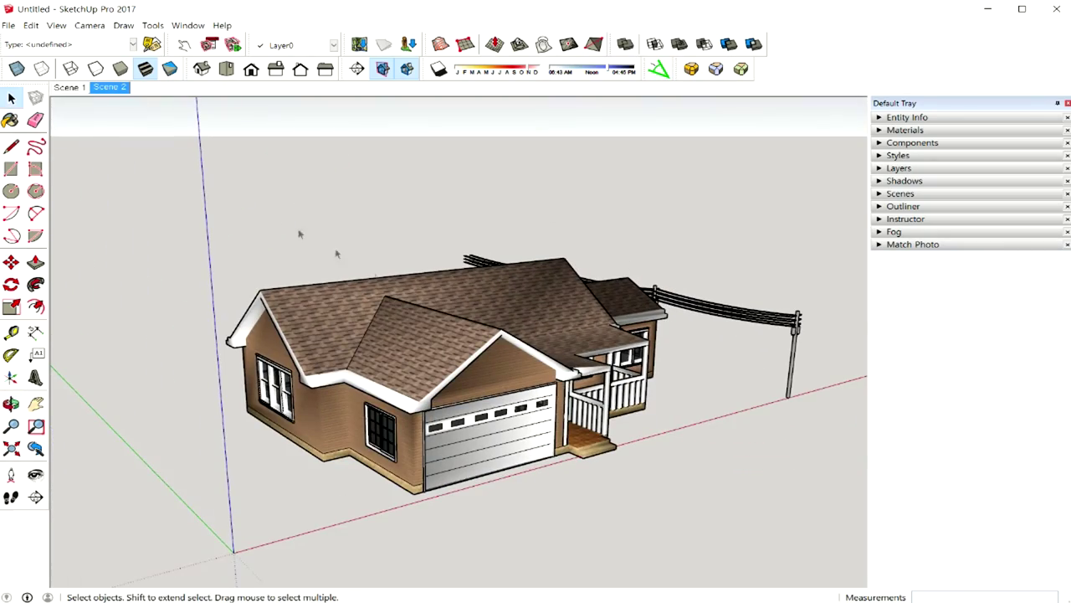
# Step: Switch to the Scene 1 tab to preview its view
pyautogui.click(67, 87)
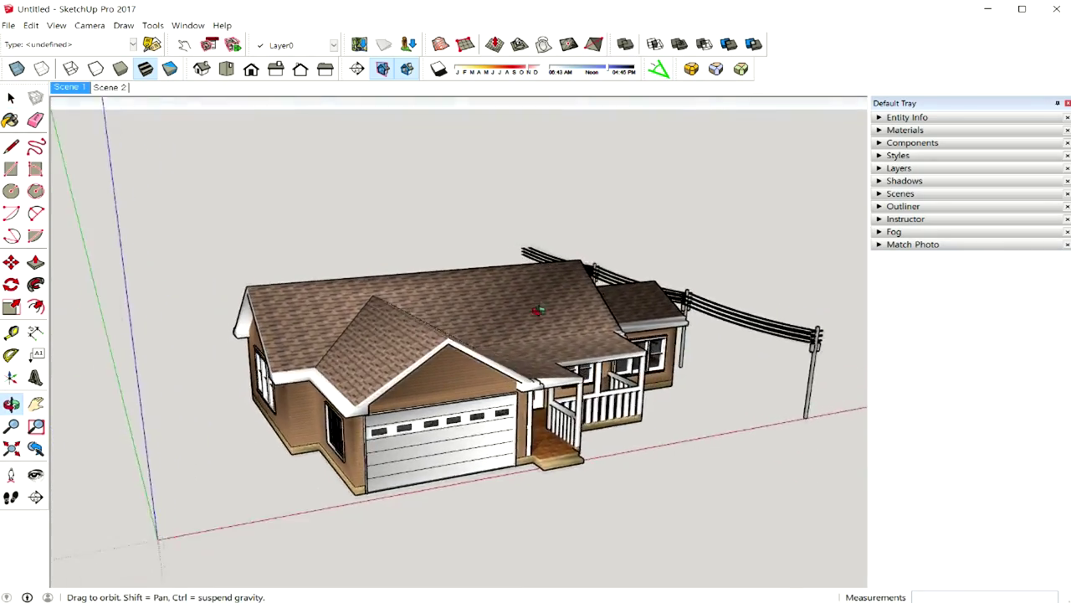
pyautogui.moveTo(305, 270); pyautogui.dragTo(542, 360, button='middle')
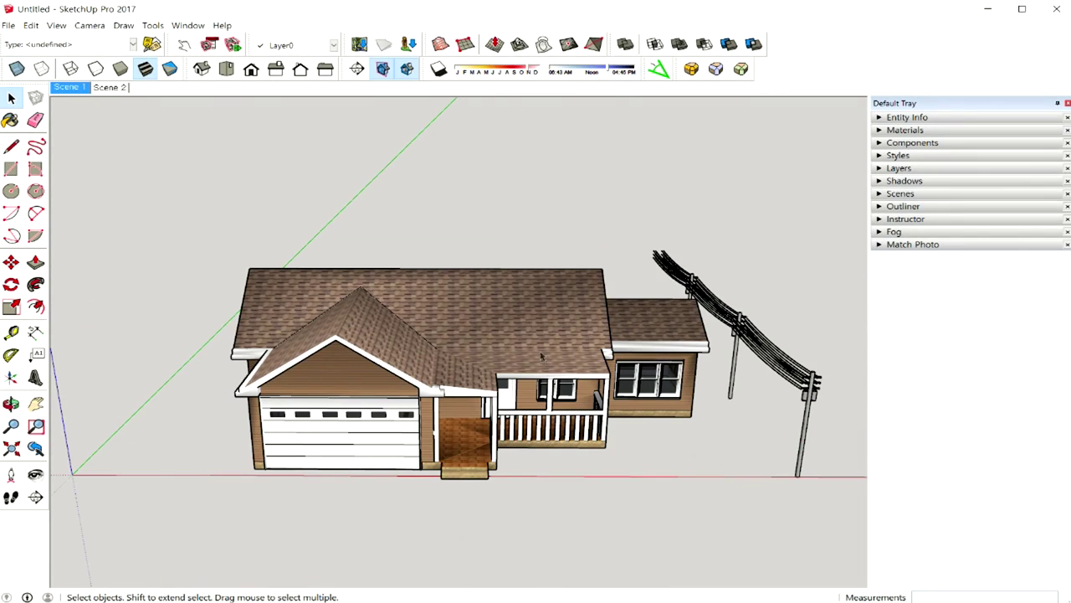
pyautogui.click(8, 25)
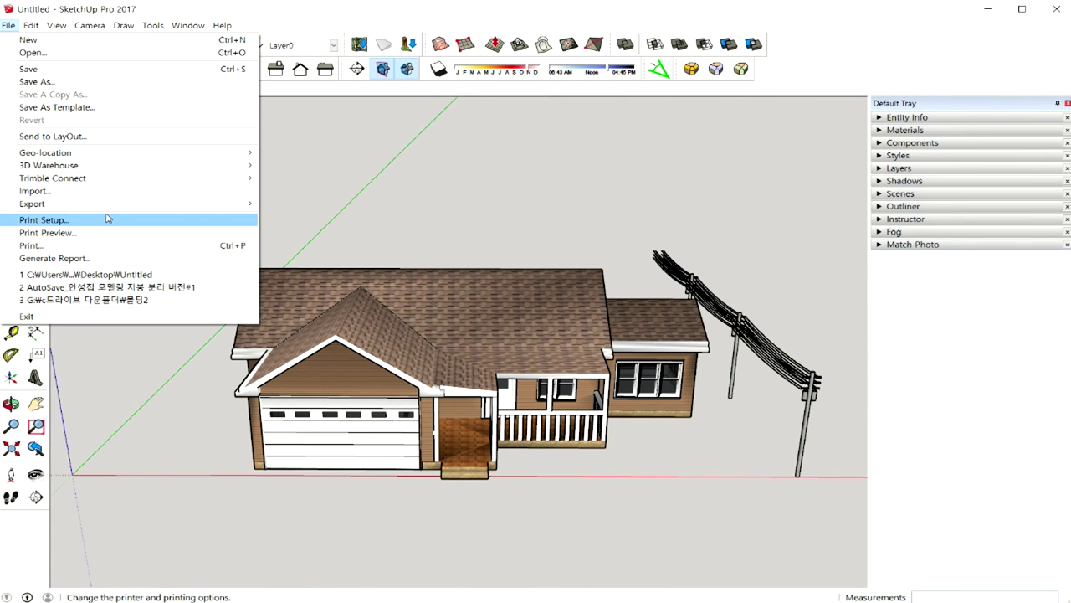
pyautogui.moveTo(299, 241)
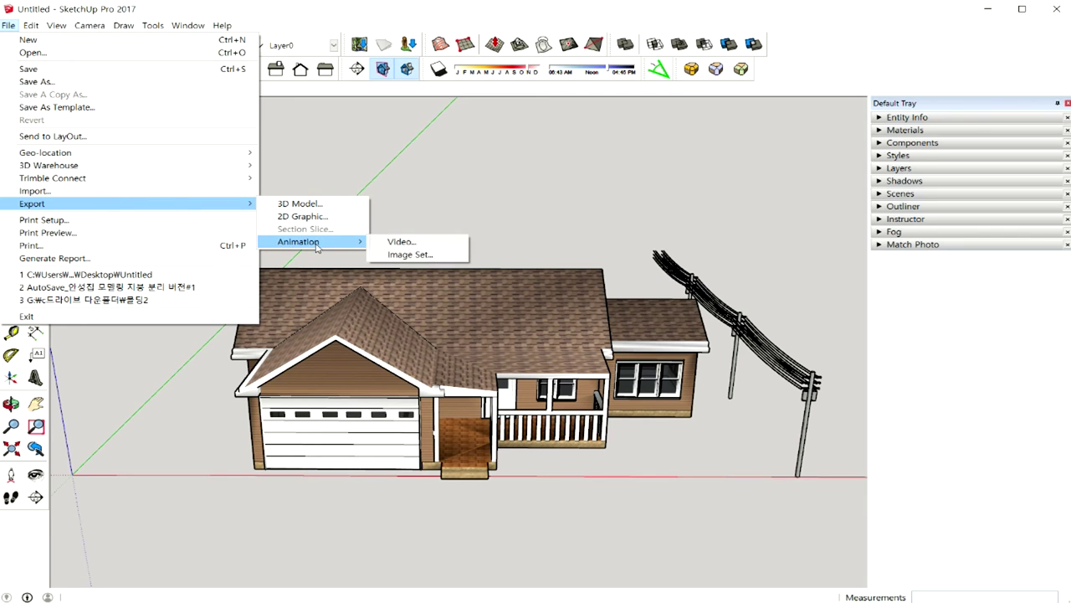
# Step: Export the animation as Video with the H.264 codec / Mp4 File type
pyautogui.click(402, 243)
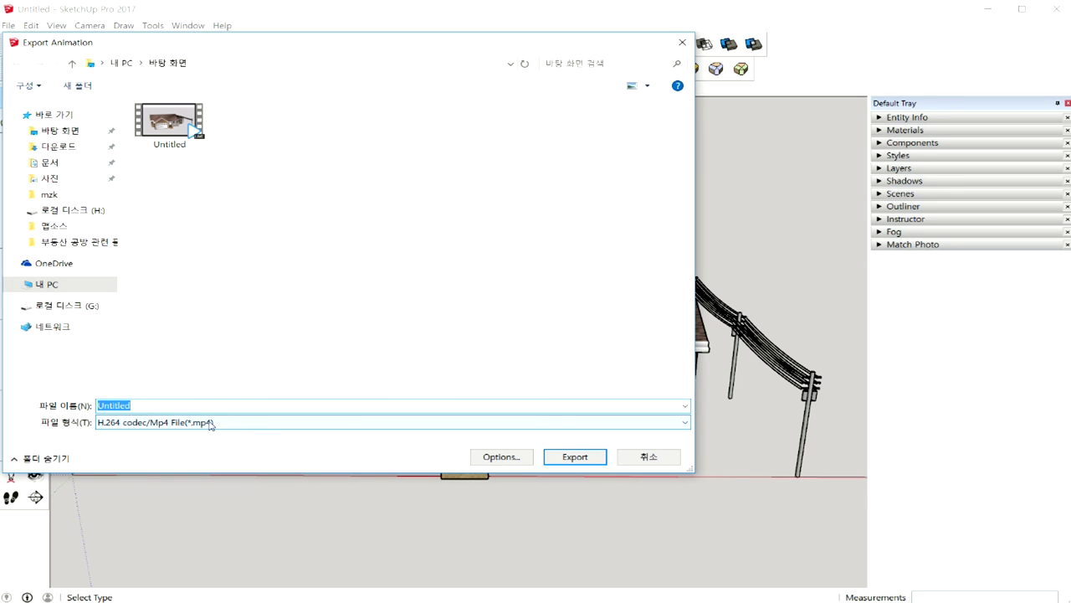
pyautogui.click(302, 425)
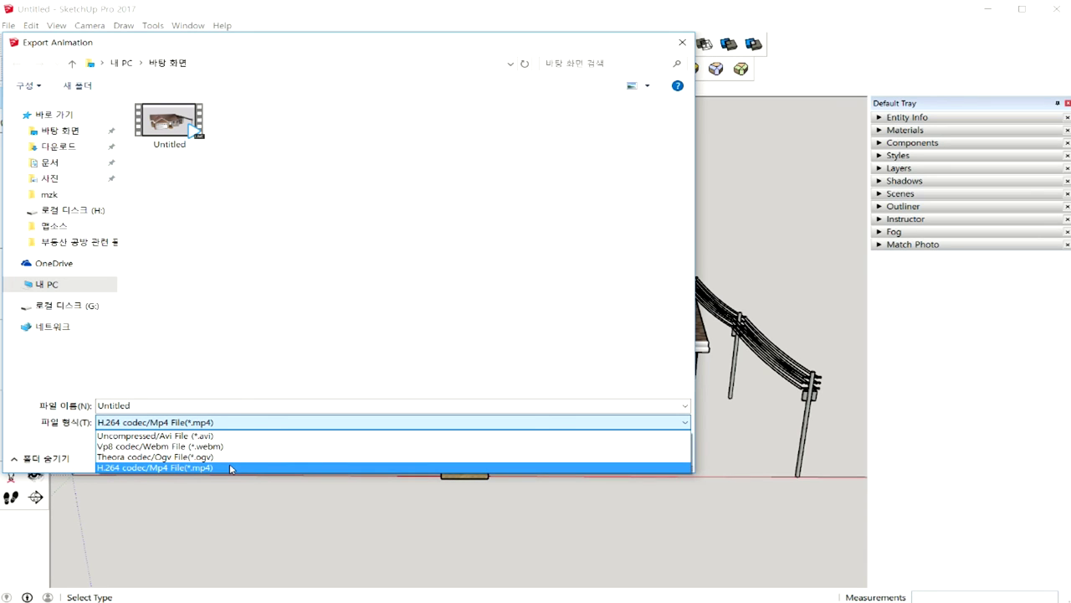
pyautogui.click(231, 469)
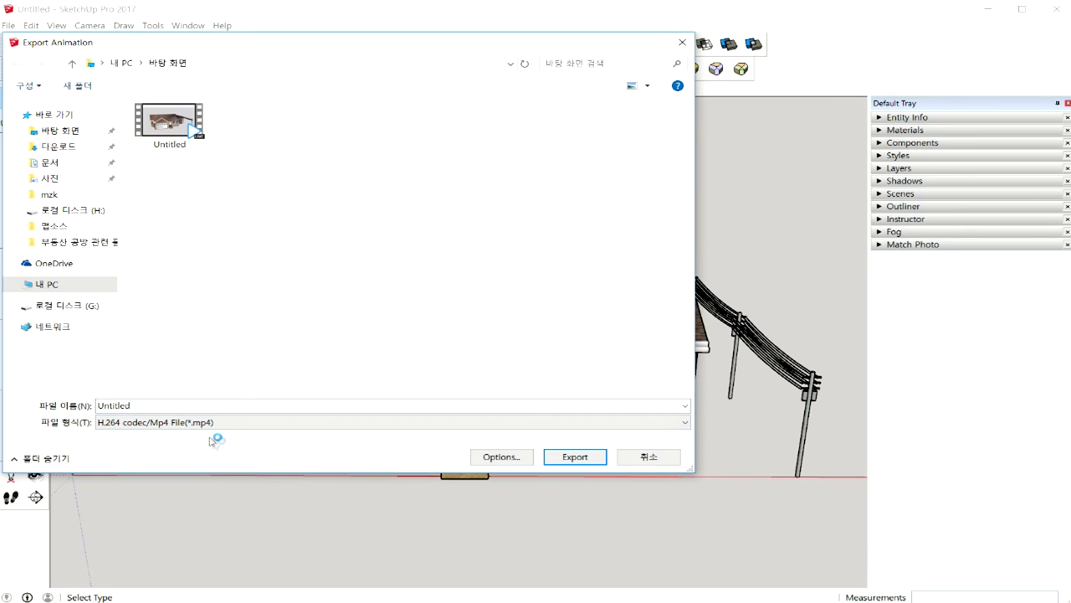
# Step: Rename the output video file to 'mp4 1' in the File name box
pyautogui.doubleClick(201, 406)
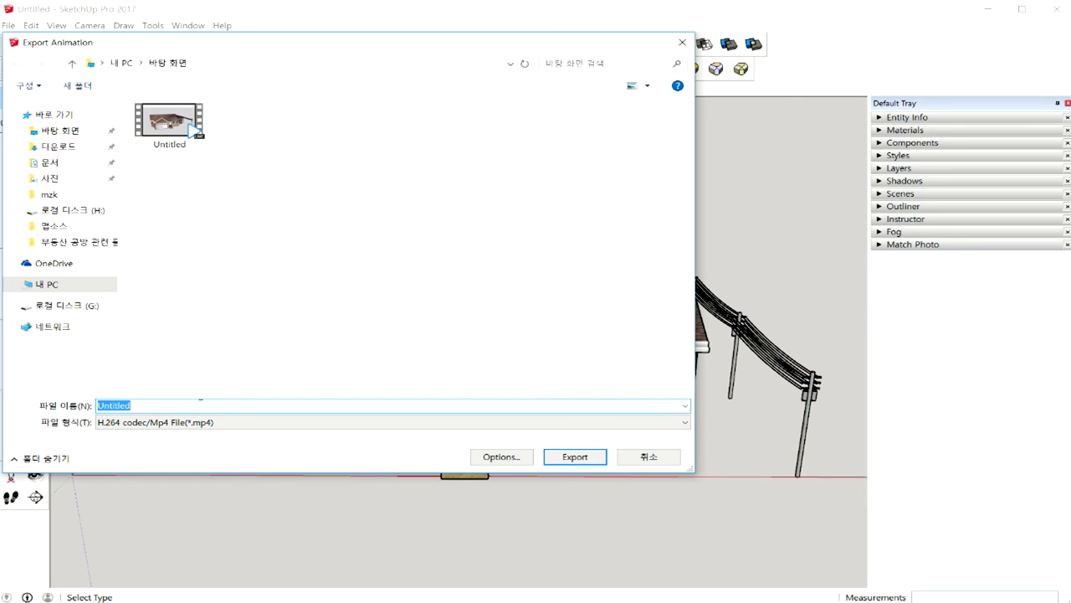
pyautogui.write('mzk')
pyautogui.press('BackSpace')
pyautogui.press('BackSpace')
pyautogui.write('p42')
pyautogui.press('BackSpace')
pyautogui.write('-')
pyautogui.write('1')
# Step: Start exporting the 97-frame two-scene animation to the H.264 MP4 file 'mp4 1'
pyautogui.click(560, 456)
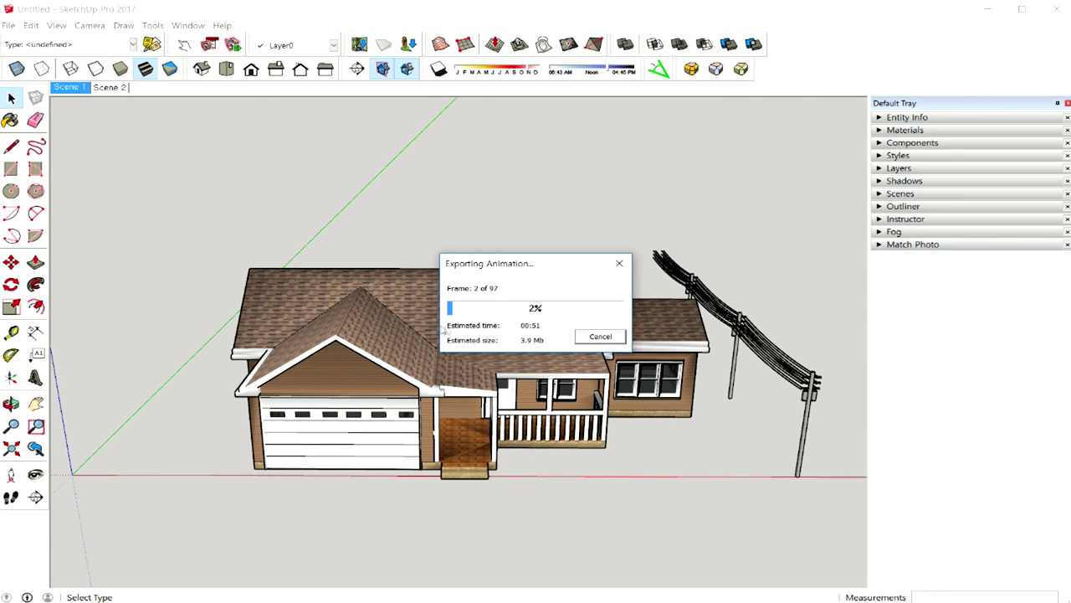